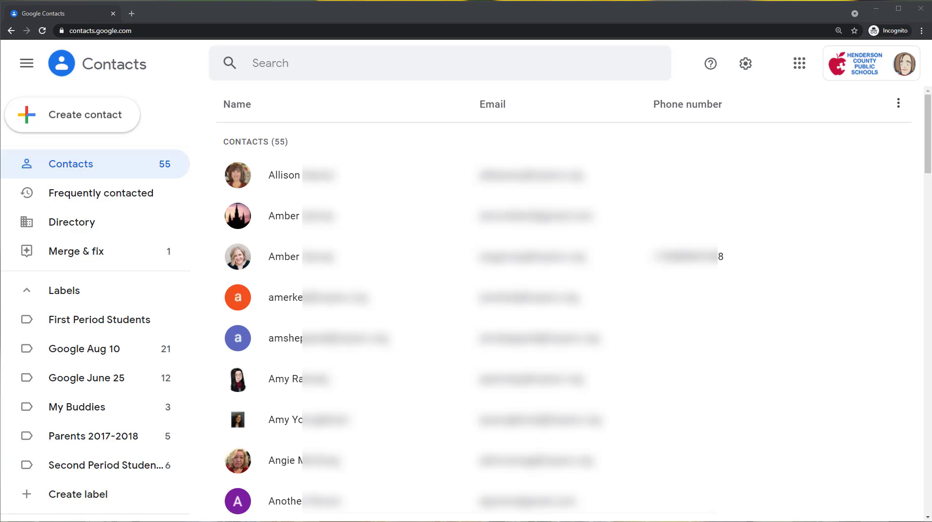
- Look over the Google apps list and the Frequently contacted, Directory and Merge & fix views
left_click(799, 69)
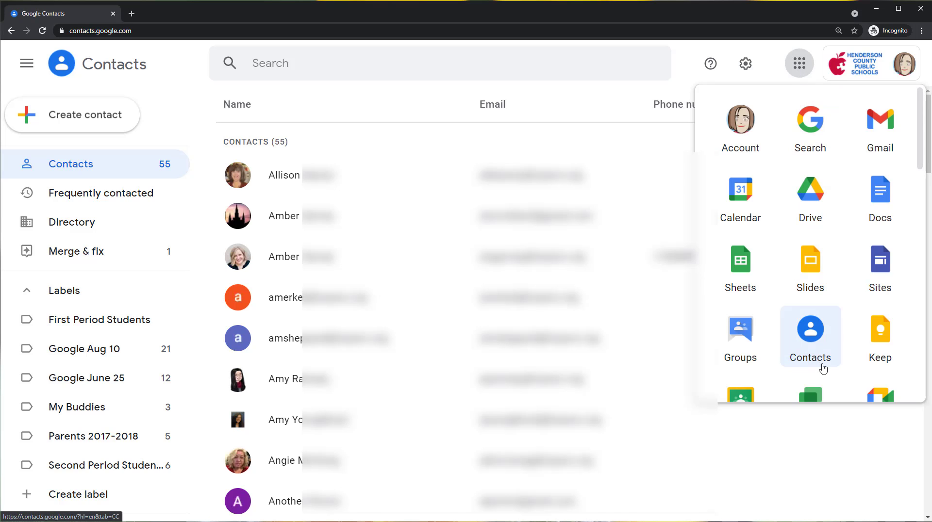
left_click(799, 64)
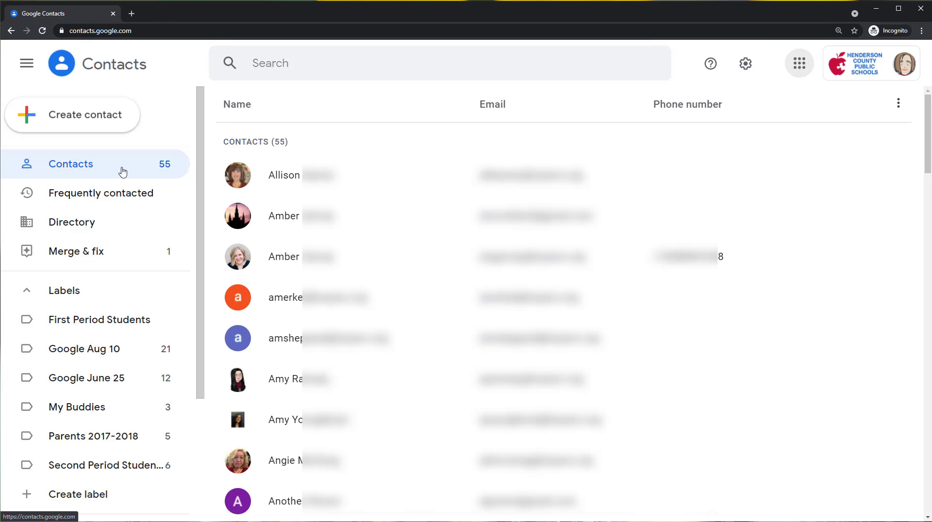
left_click(129, 199)
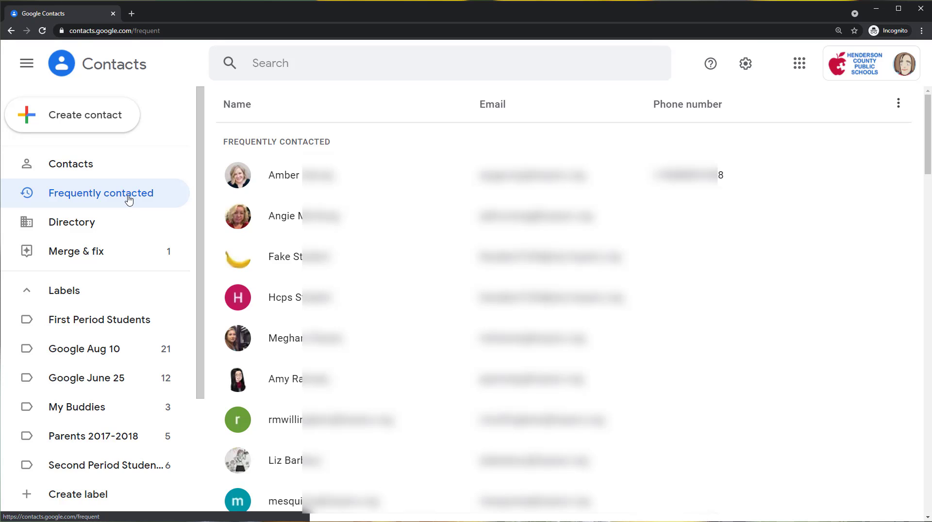
left_click(97, 227)
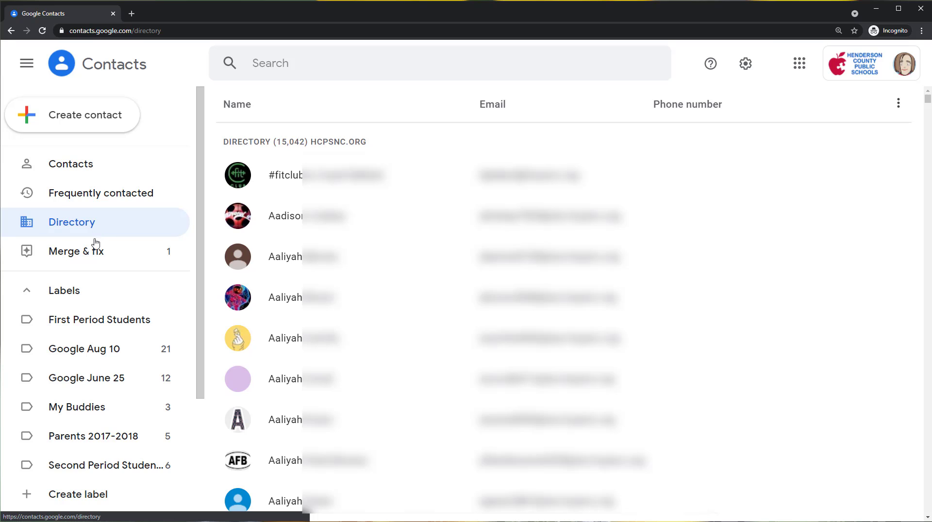
left_click(95, 260)
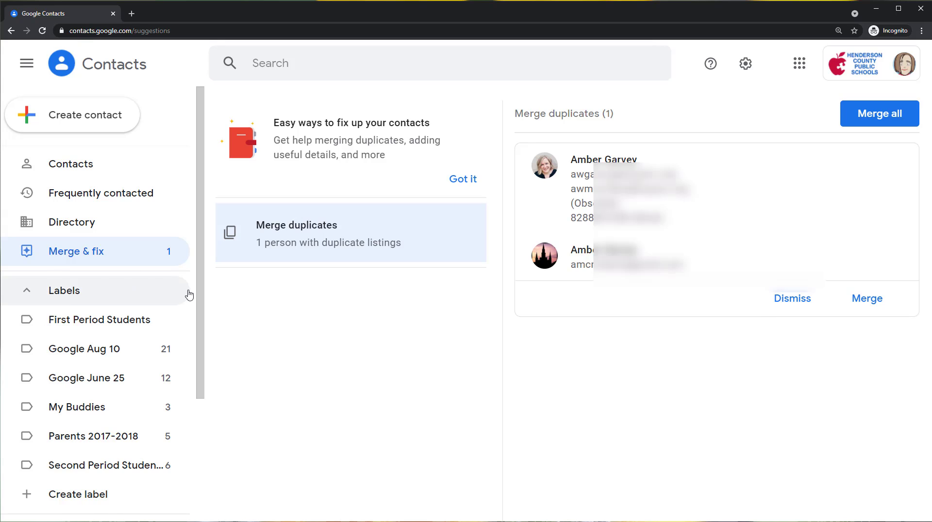
- Look over the labels and the import, export, print and trash options, and return to the full contacts list
left_click_drag(200, 293, 200, 348)
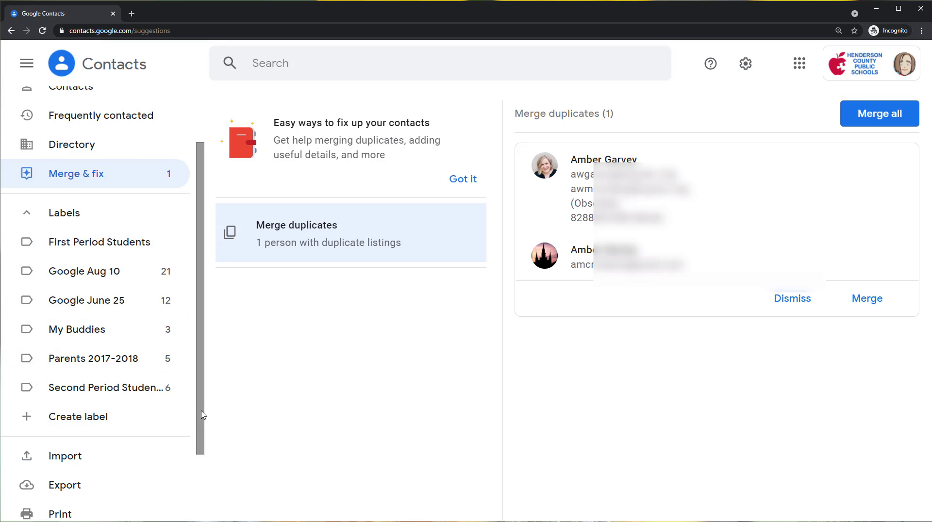
left_click_drag(203, 415, 203, 481)
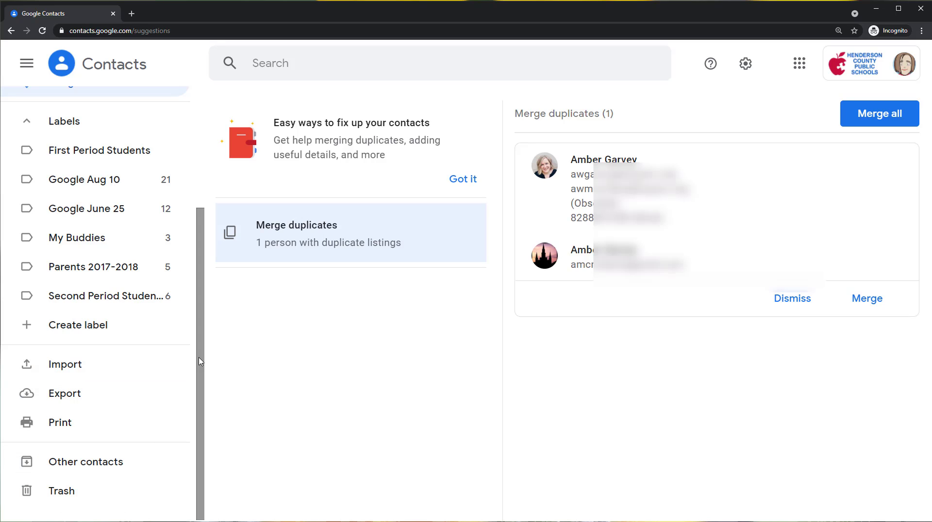
left_click_drag(200, 362, 225, 233)
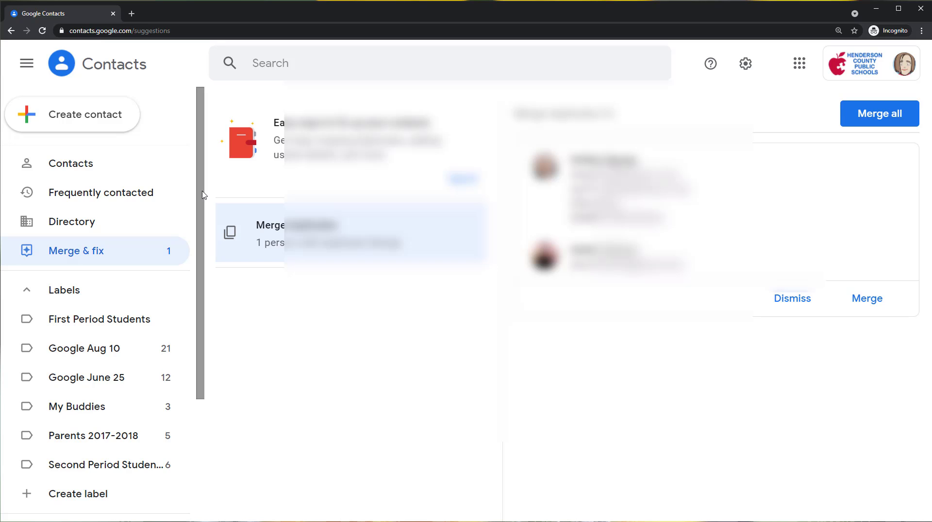
left_click(96, 163)
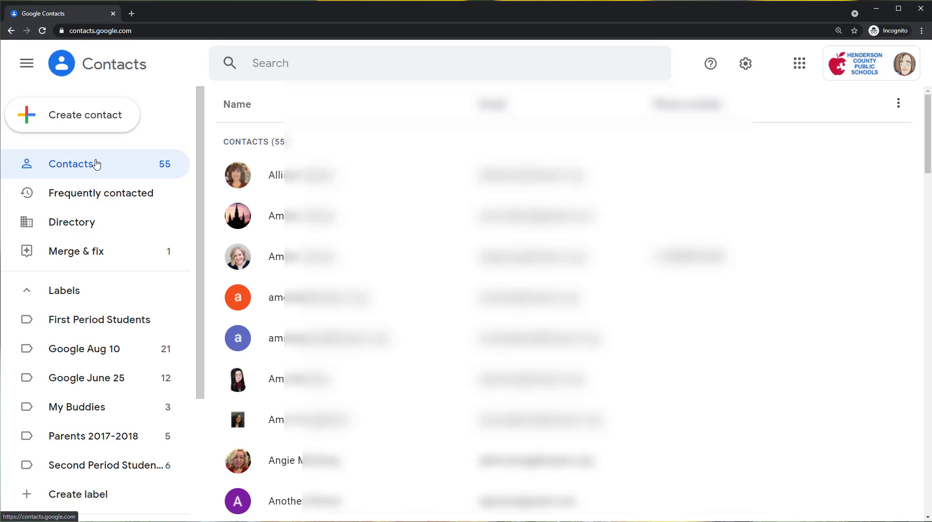
- Search the contacts by a person's first name and clear the search
left_click(294, 61)
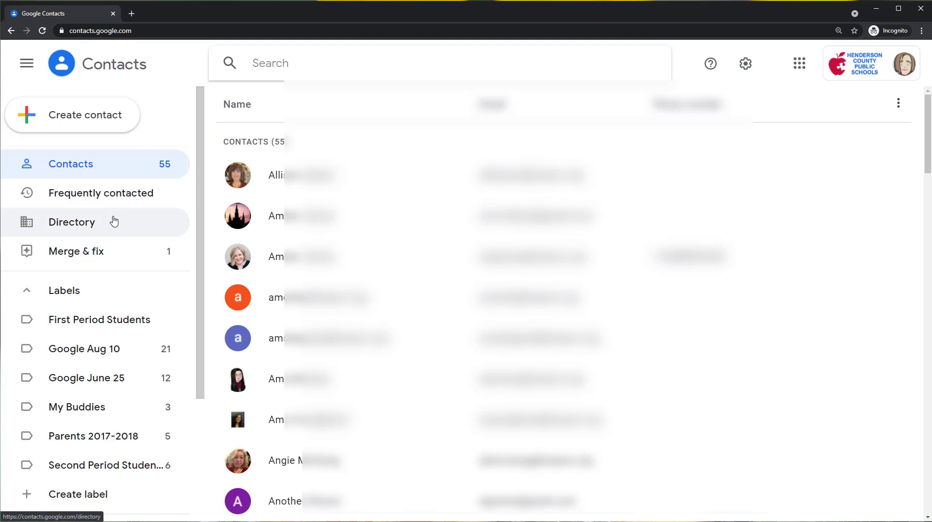
left_click(330, 57)
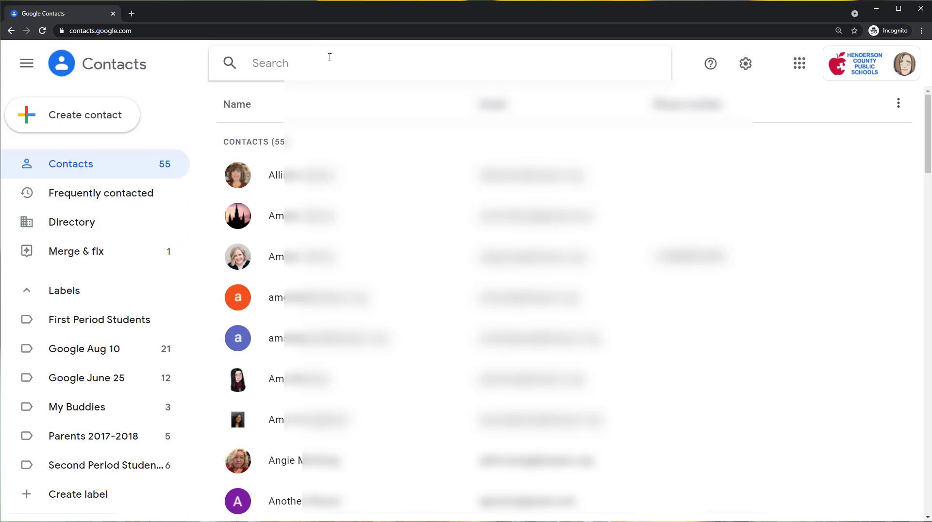
type("angie")
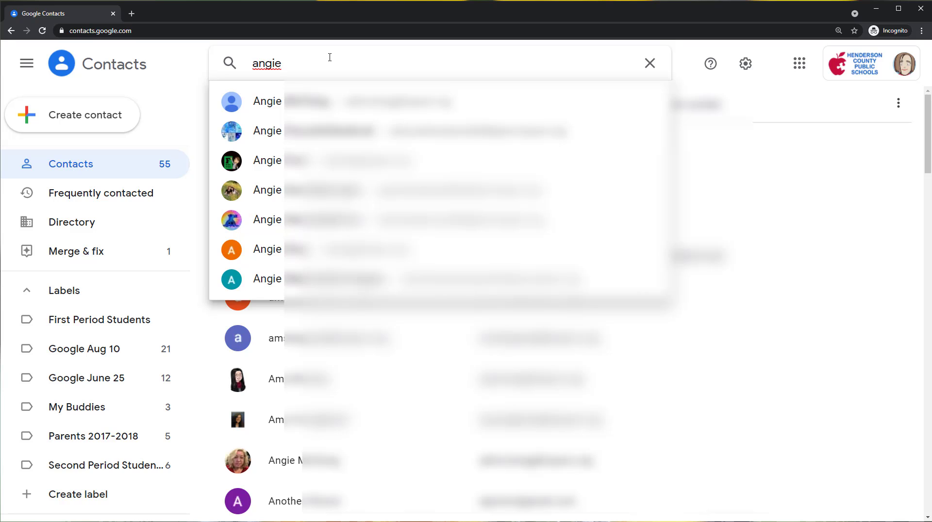
left_click(788, 100)
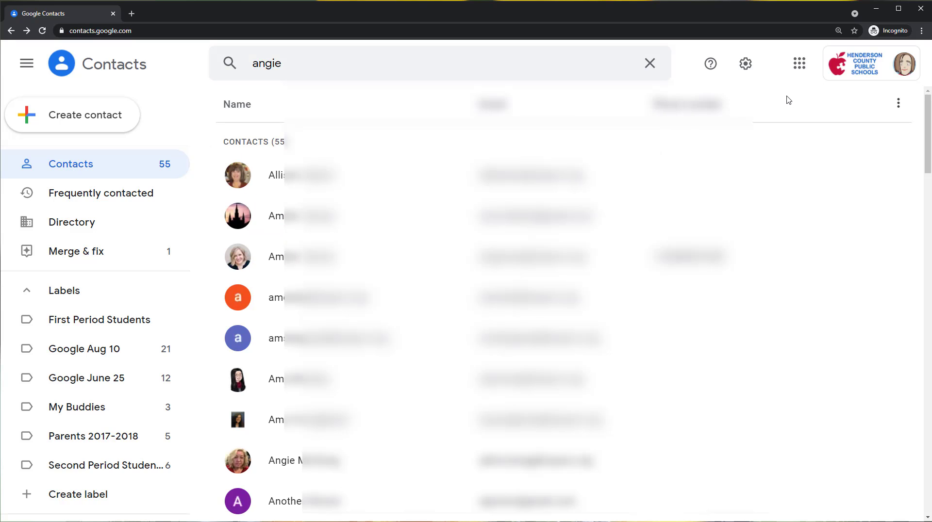
left_click(651, 71)
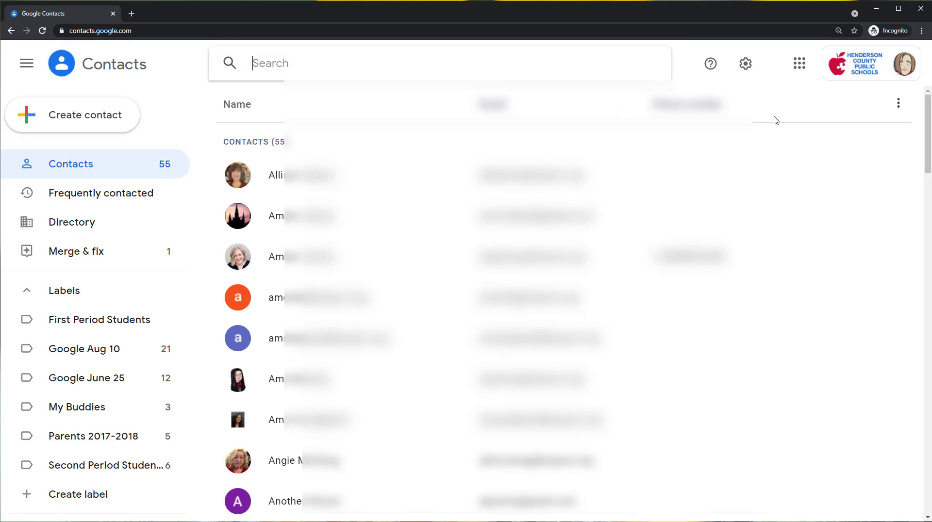
- Look at the available help and settings options
left_click(710, 69)
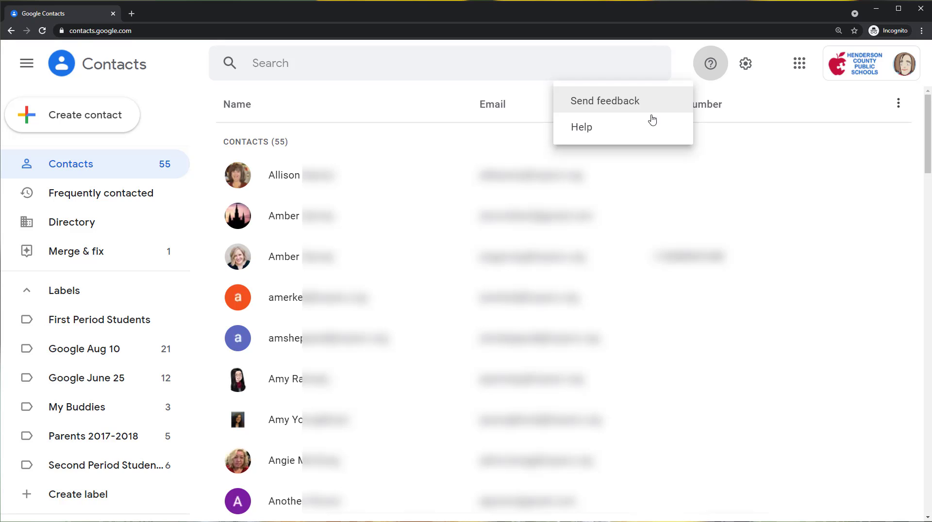
left_click(709, 68)
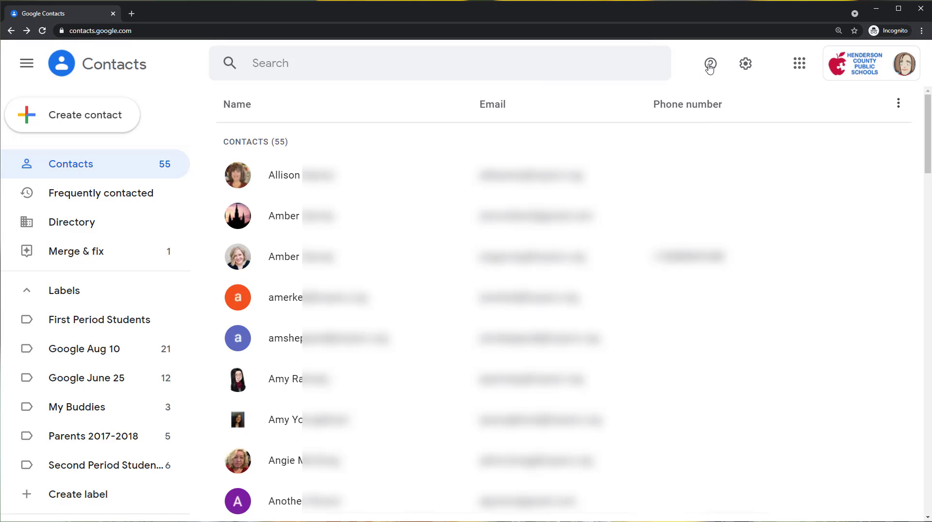
left_click(746, 66)
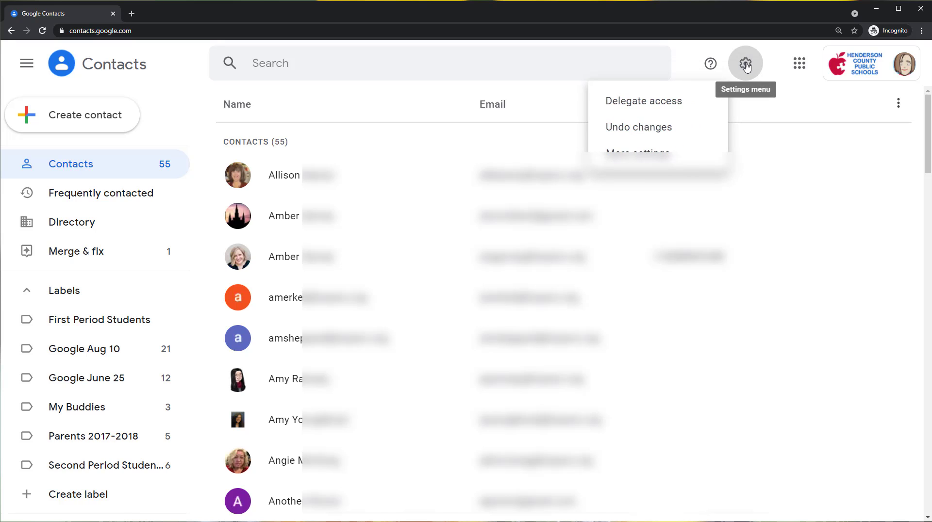
left_click(746, 65)
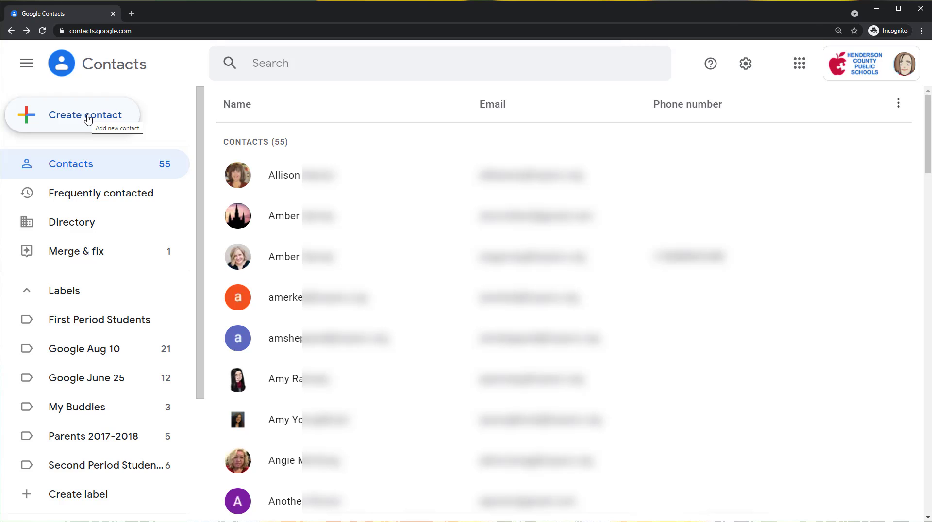
- Start creating a single contact with the first name Sample and the last name Contact
left_click(73, 118)
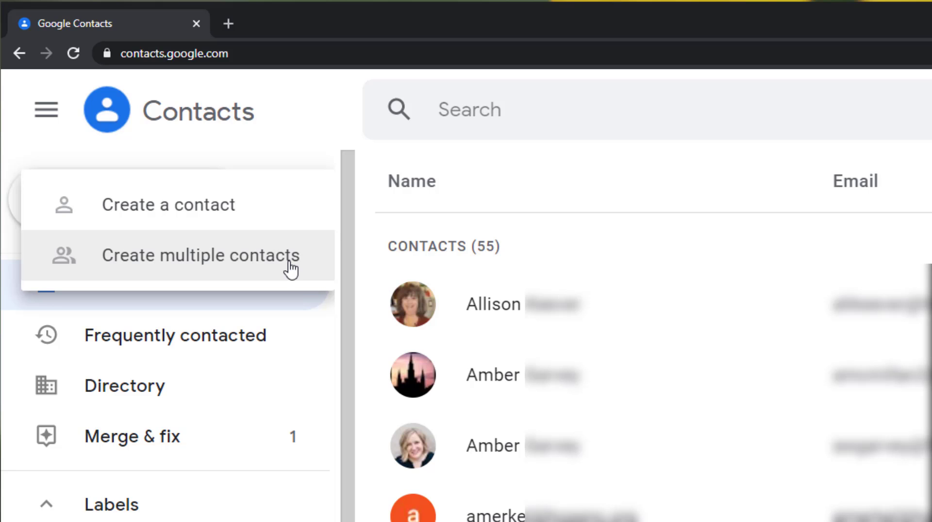
left_click(271, 218)
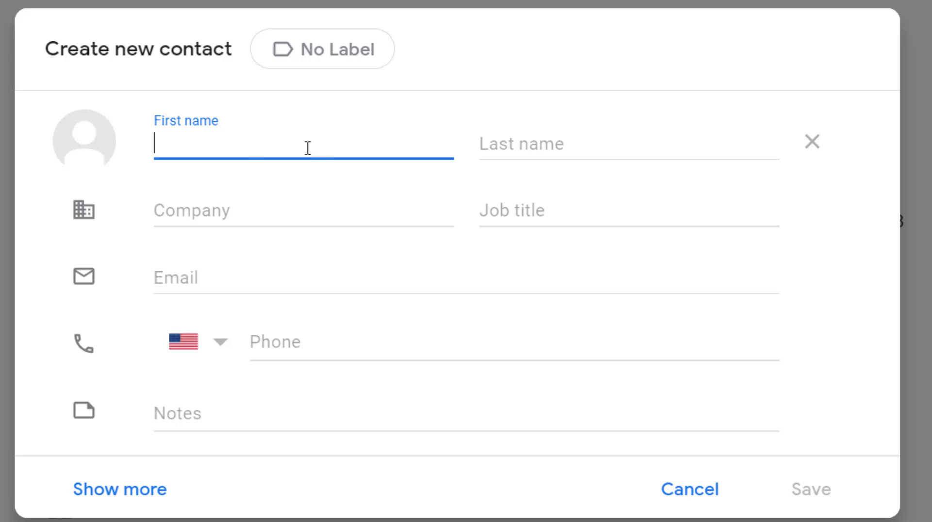
type("Sample")
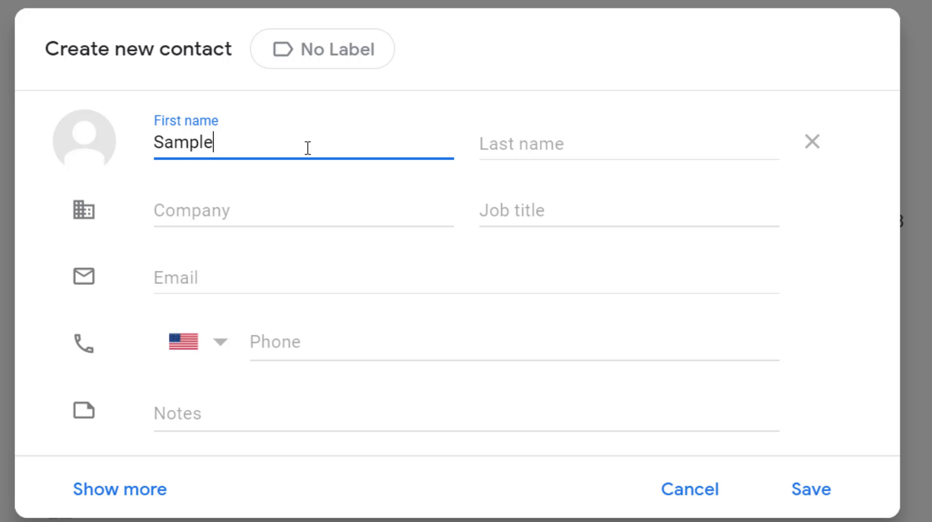
left_click(508, 148)
type("Con")
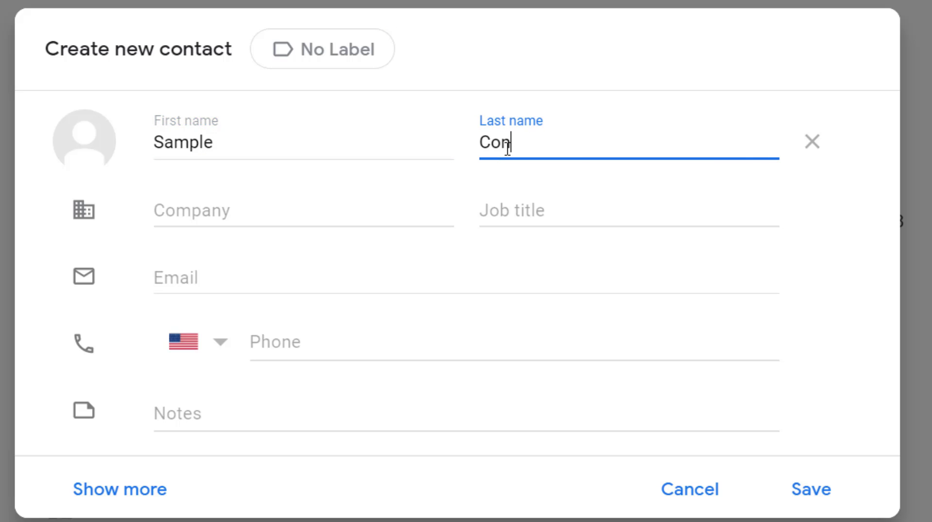
type("tact")
- Enter the contact's family relationship to the student as the job title, leaving the company empty
left_click(296, 217)
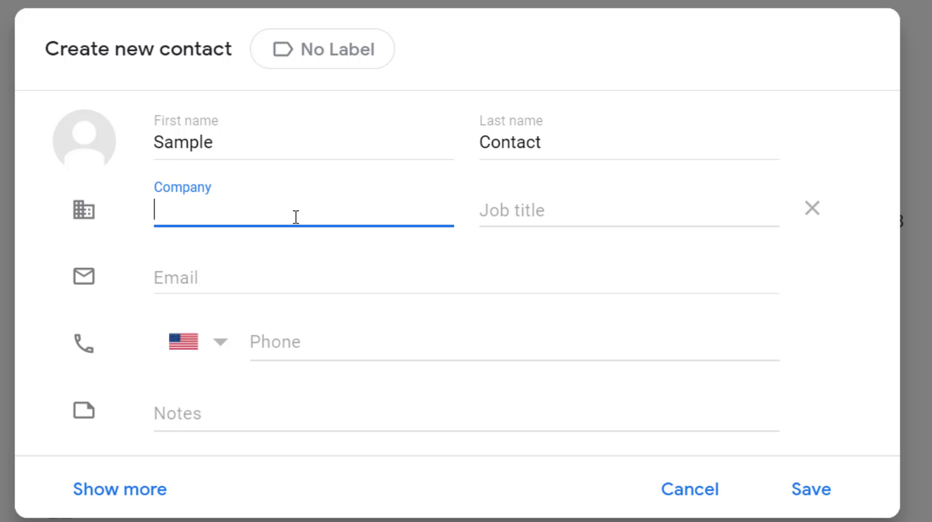
left_click(545, 217)
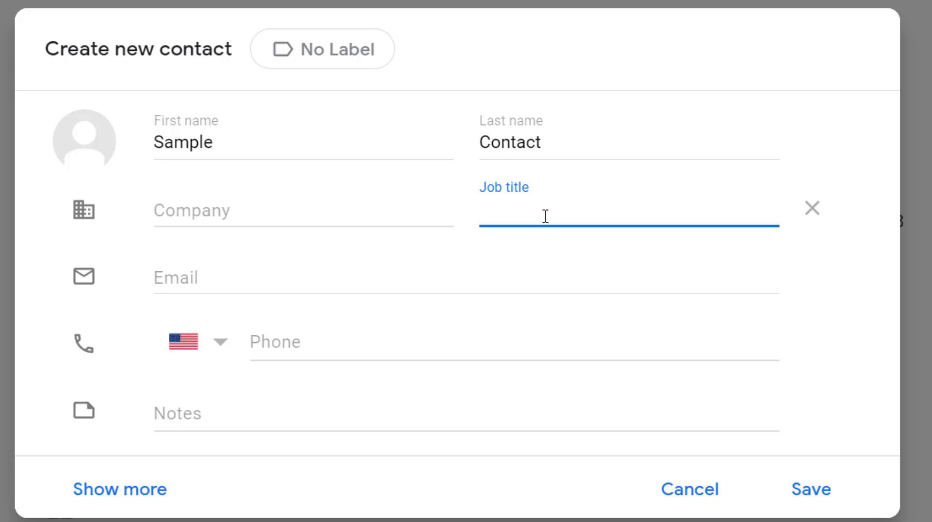
type("Jon's Father")
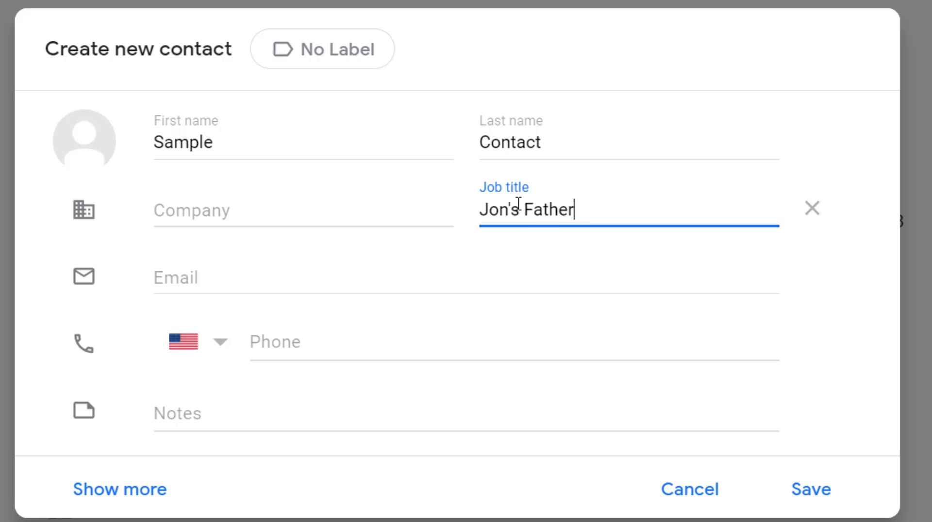
- Fill in the new contact's e-mail address
left_click(204, 275)
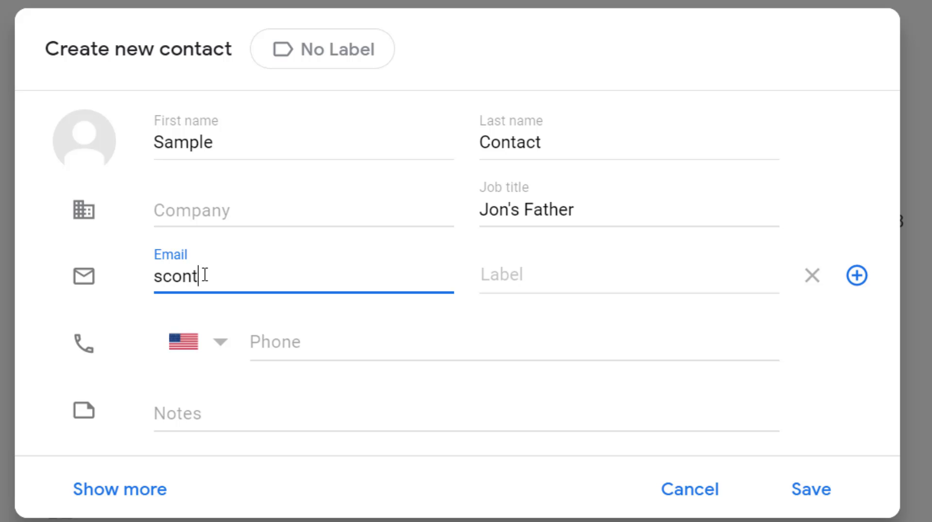
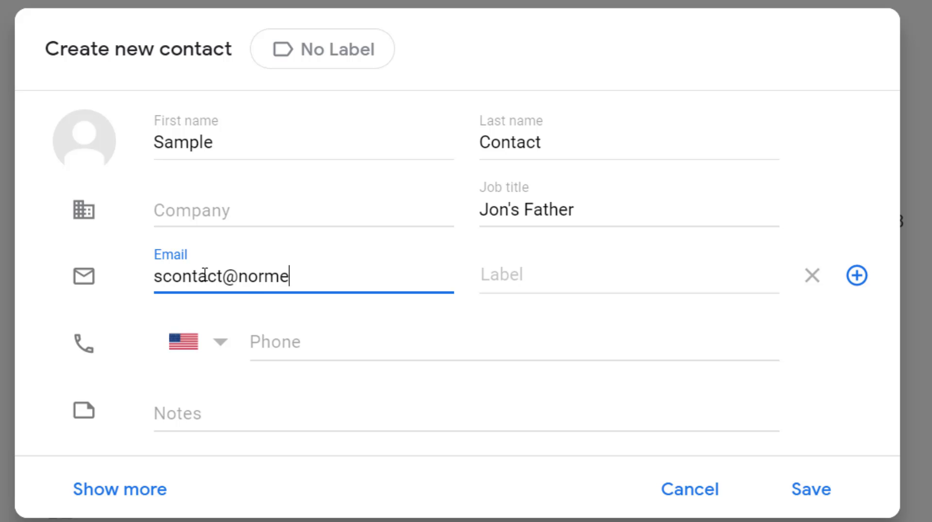
key("BackSpace")
key("BackSpace")
key("BackSpace")
key("BackSpace")
key("BackSpace")
key("BackSpace")
key("BackSpace")
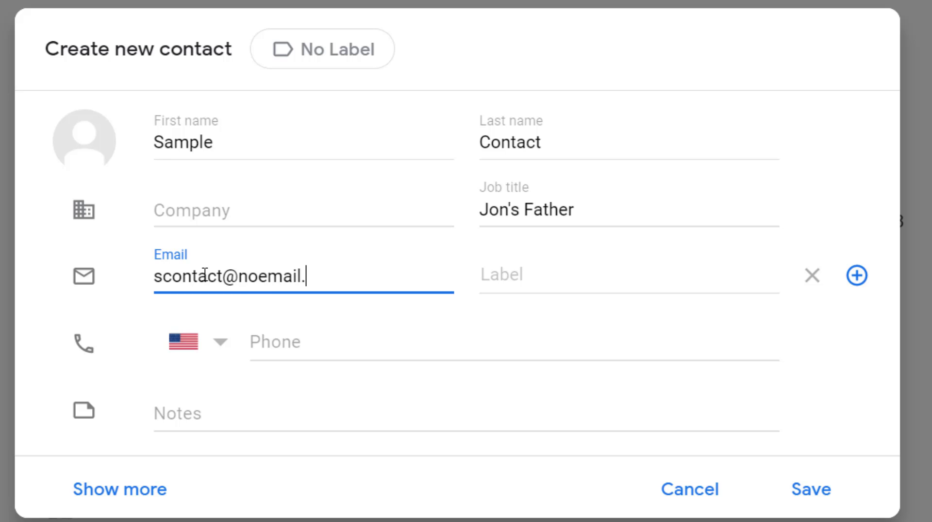
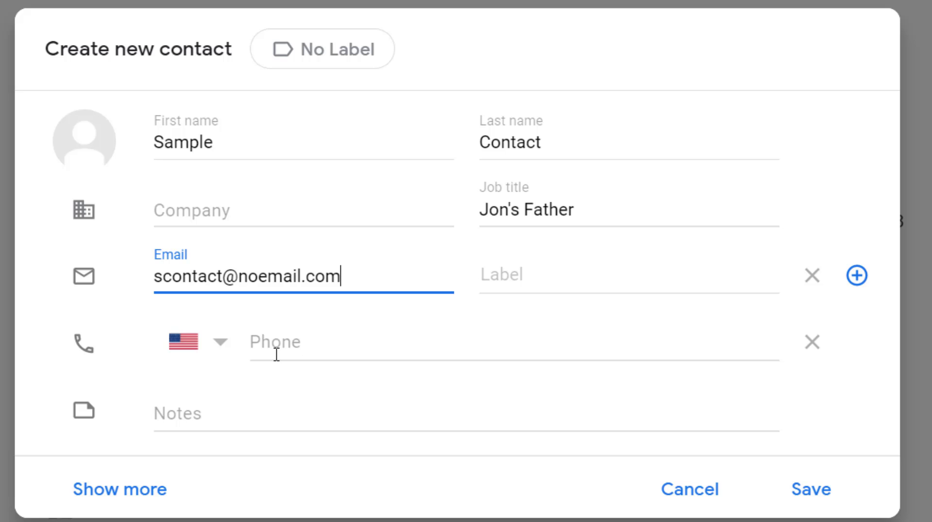
- Look over the phone and notes fields, and expand the form to review the additional name and company fields
left_click(226, 350)
left_click(677, 333)
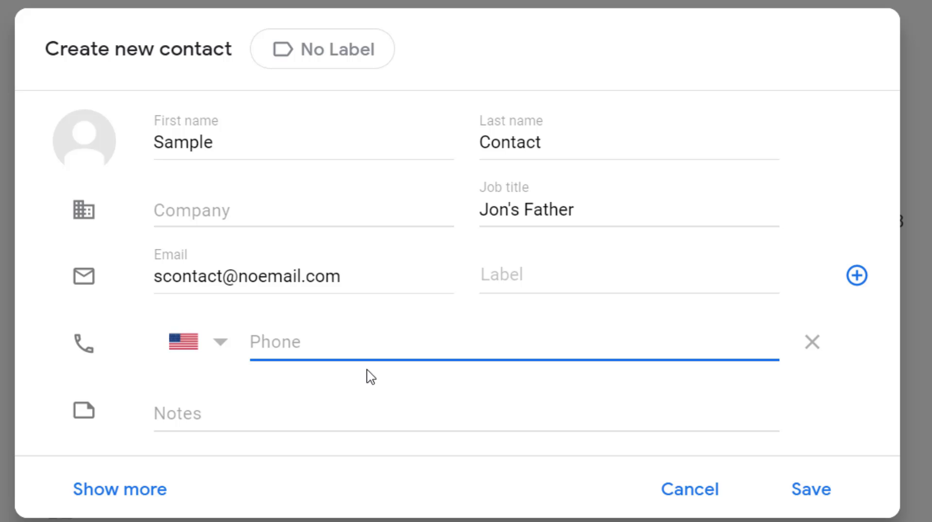
left_click(209, 411)
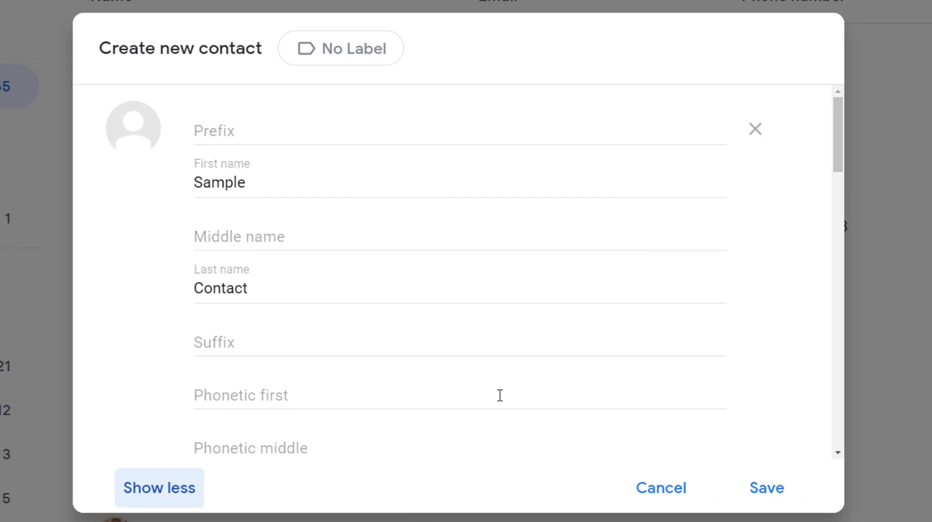
left_click(271, 135)
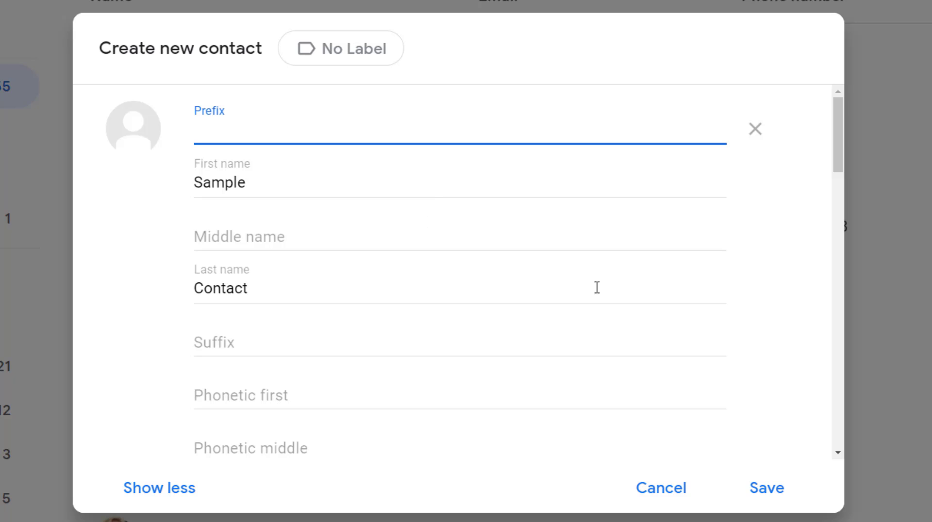
scroll(444, 381, "down", 3)
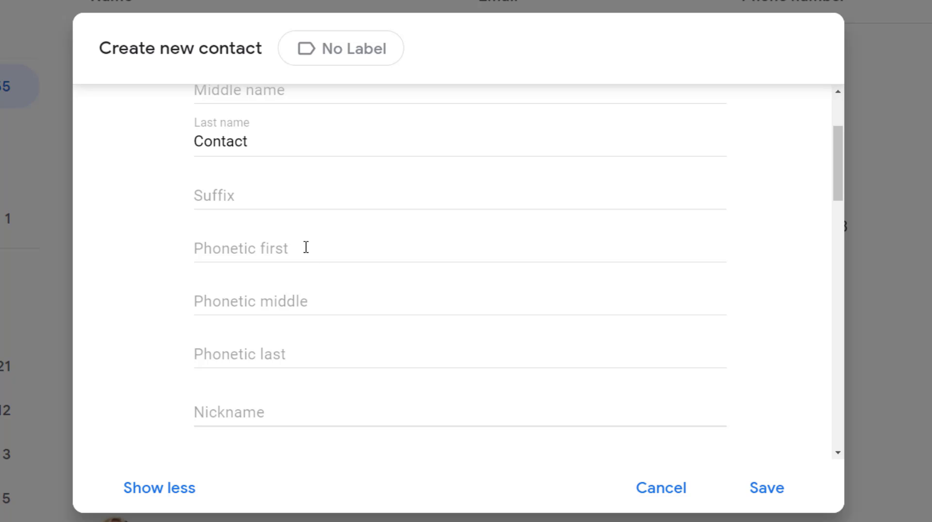
scroll(380, 332, "down", 2)
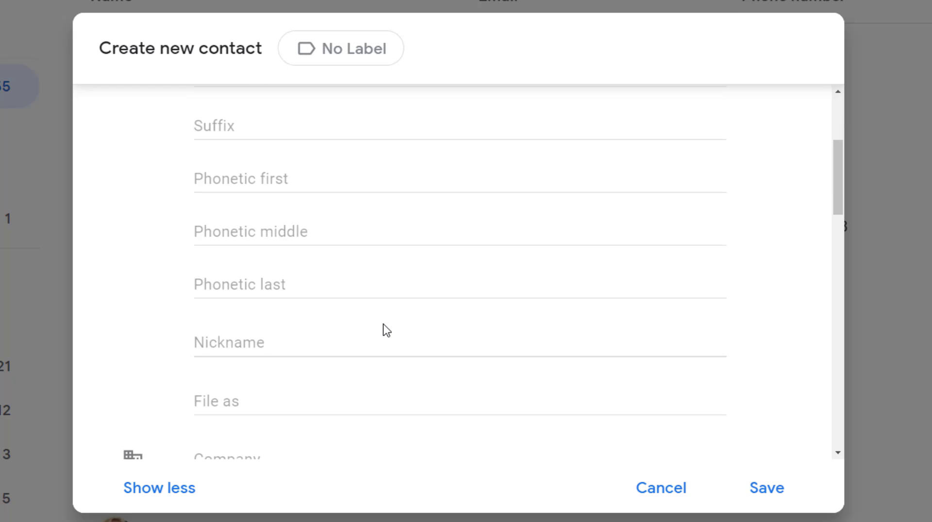
left_click(272, 343)
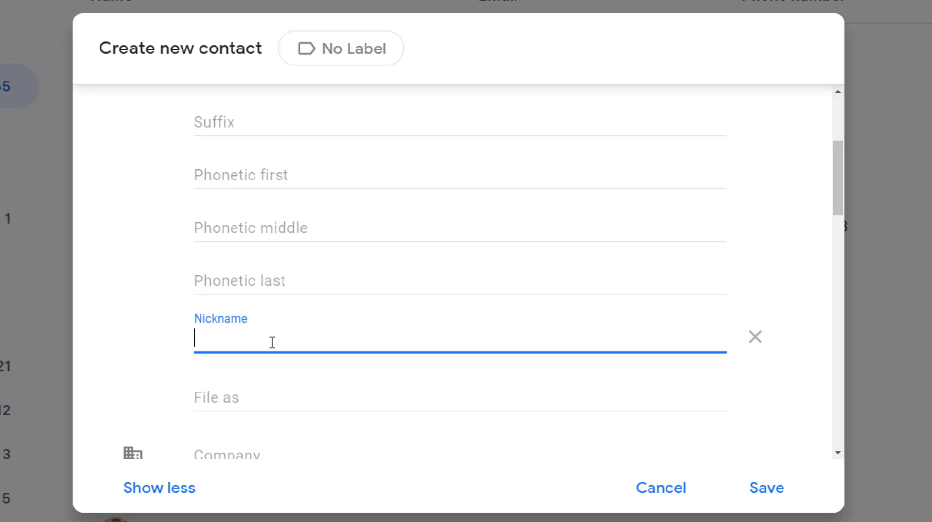
scroll(272, 342, "down", 2)
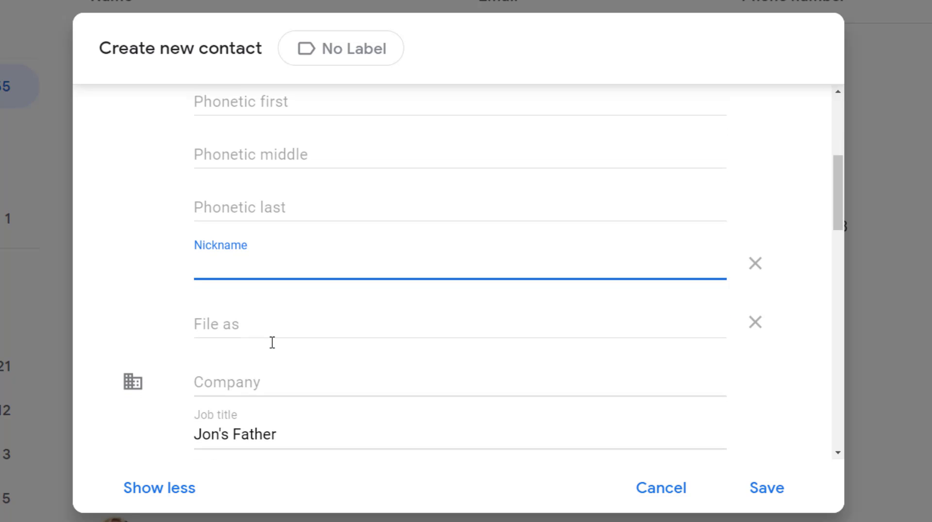
scroll(469, 289, "down", 3)
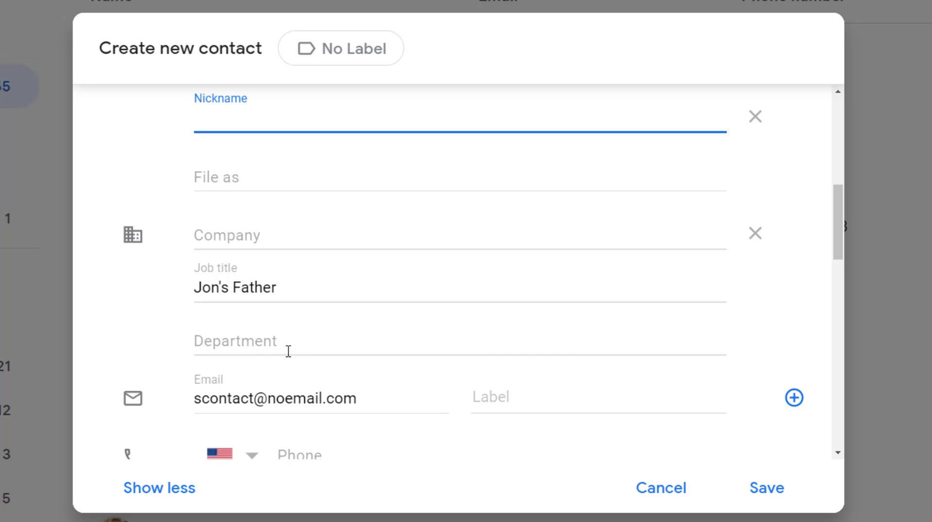
scroll(288, 348, "down", 2)
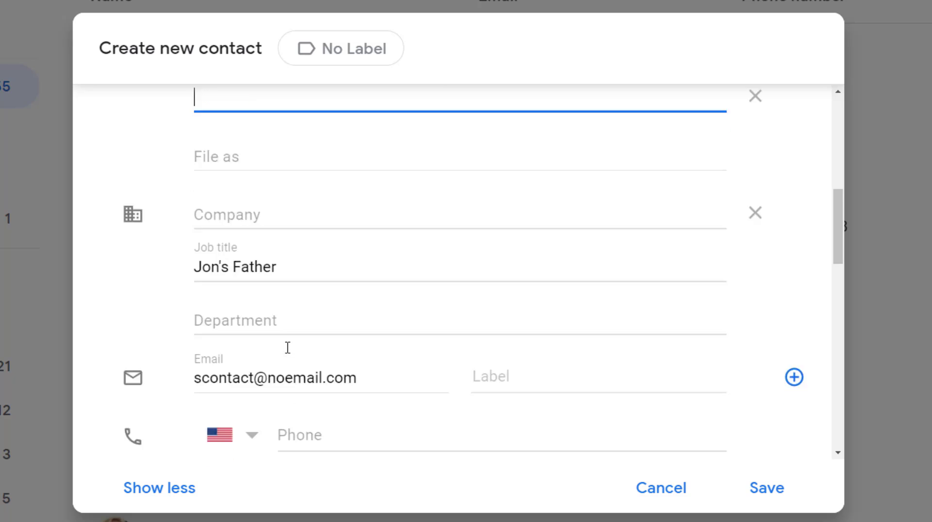
- Examine the expanded form's phone, address, birthday, event, website and relationship fields
scroll(340, 242, "down", 3)
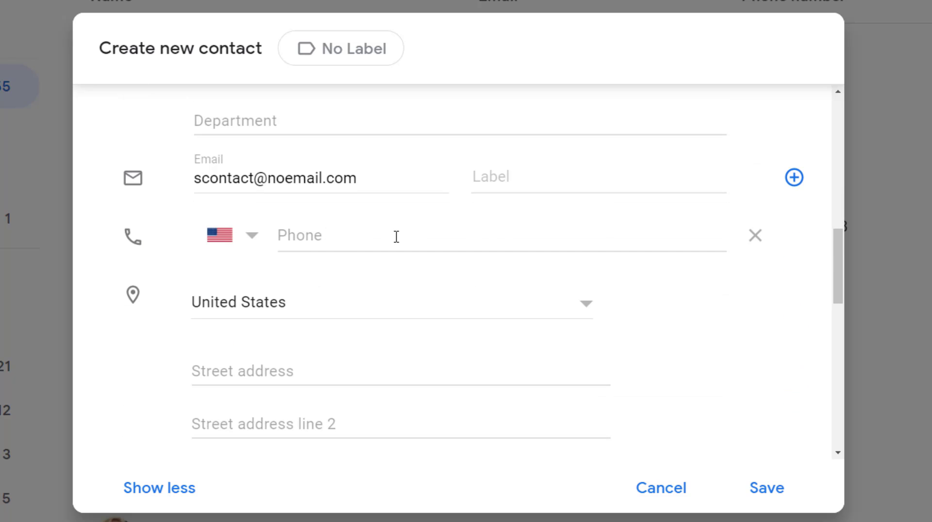
scroll(426, 225, "down", 3)
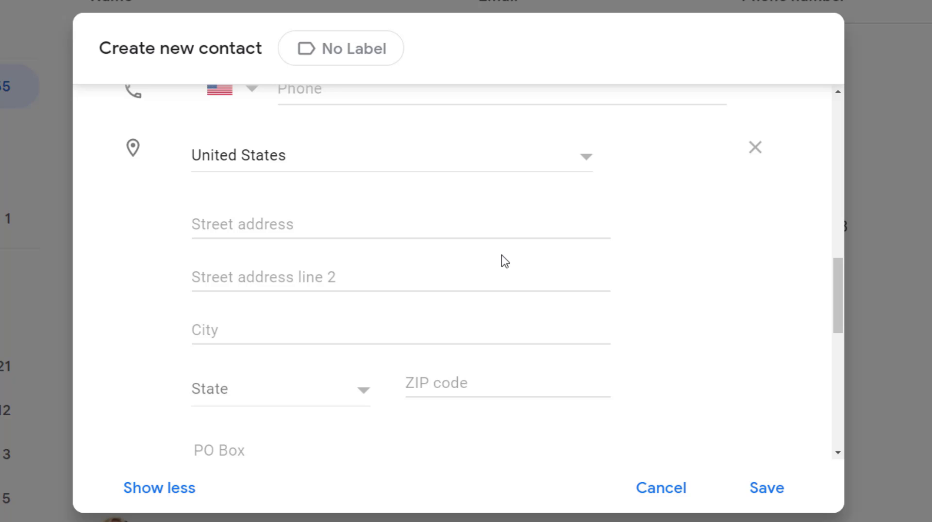
scroll(684, 298, "down", 3)
scroll(686, 300, "down", 2)
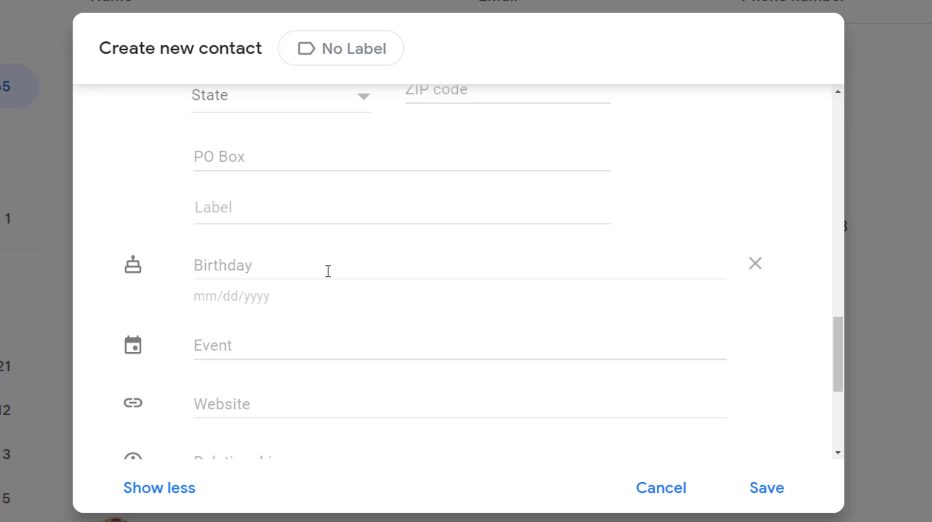
scroll(328, 271, "down", 3)
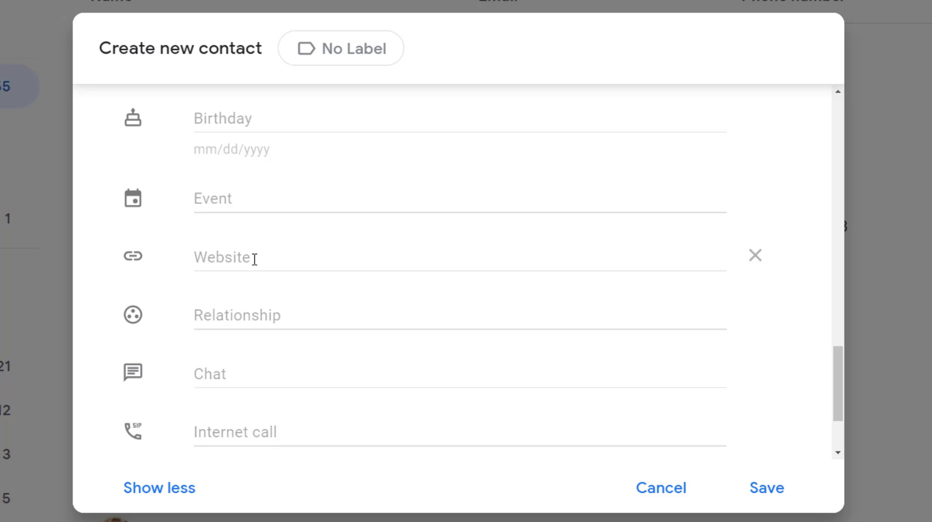
left_click(241, 318)
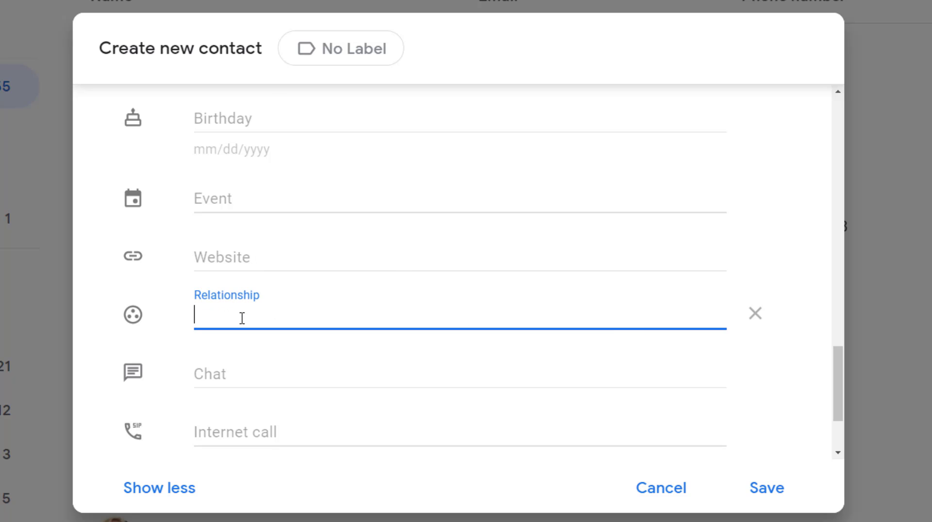
- Review the remaining optional fields and save the new contact with them left empty
left_click_drag(838, 399, 844, 214)
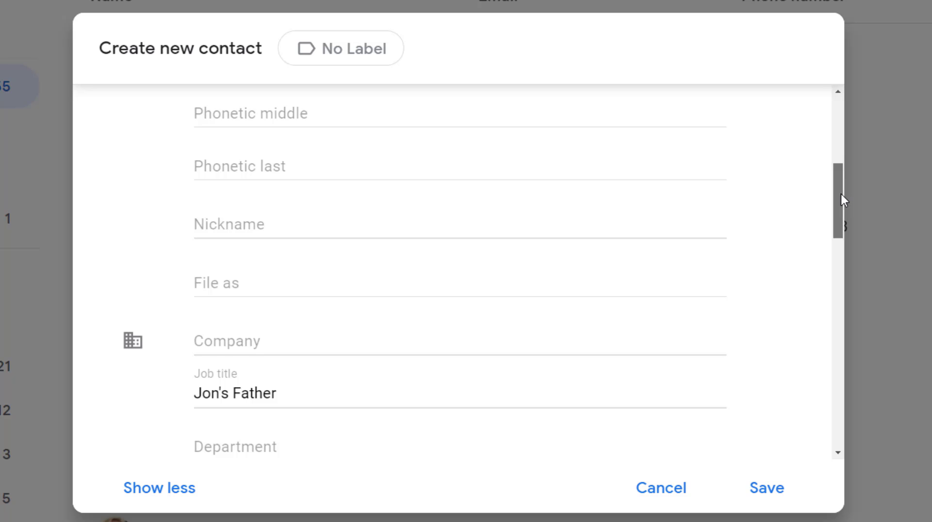
left_click_drag(840, 194, 836, 441)
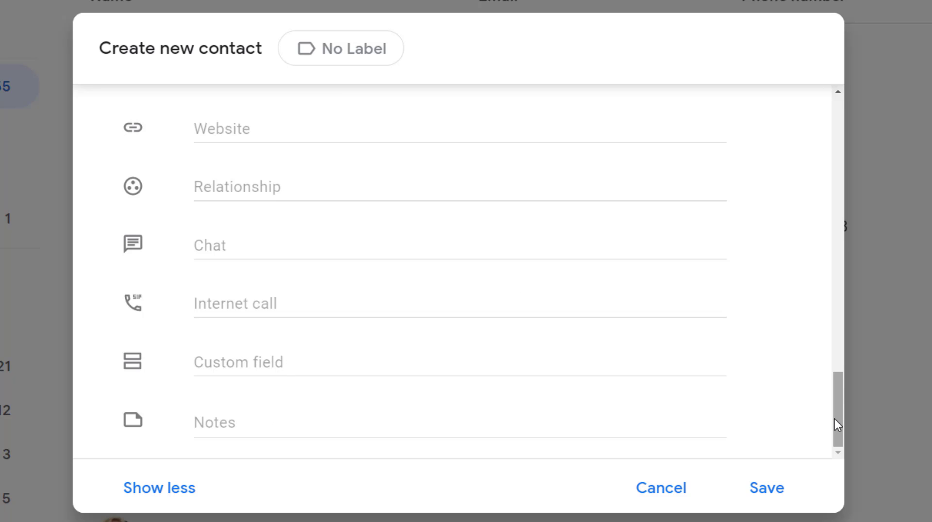
left_click_drag(834, 418, 846, 112)
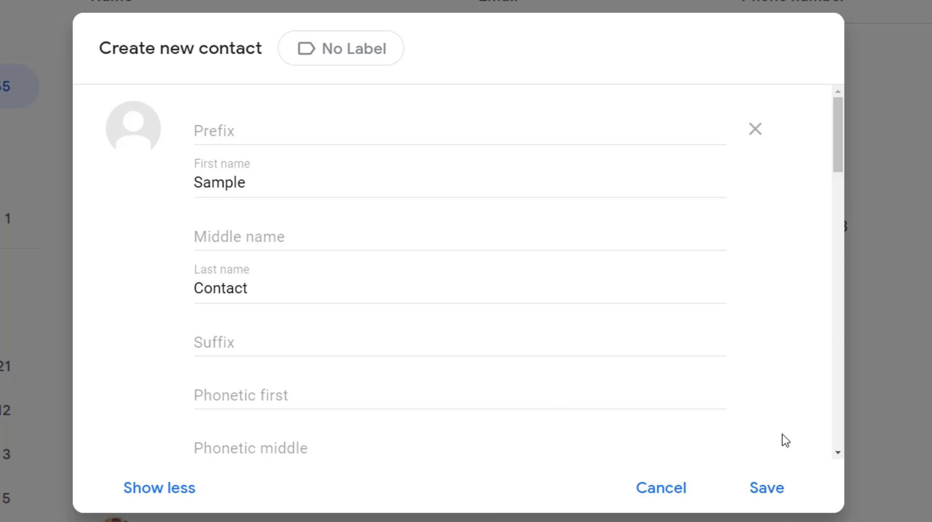
left_click(772, 491)
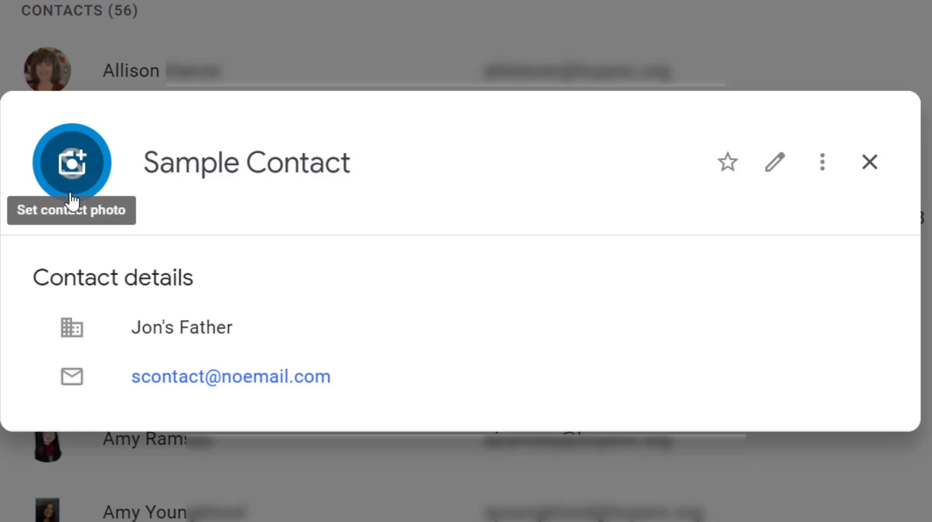
- Look at the saved contact's additional actions and editing form without changing anything, and close its details
left_click(824, 165)
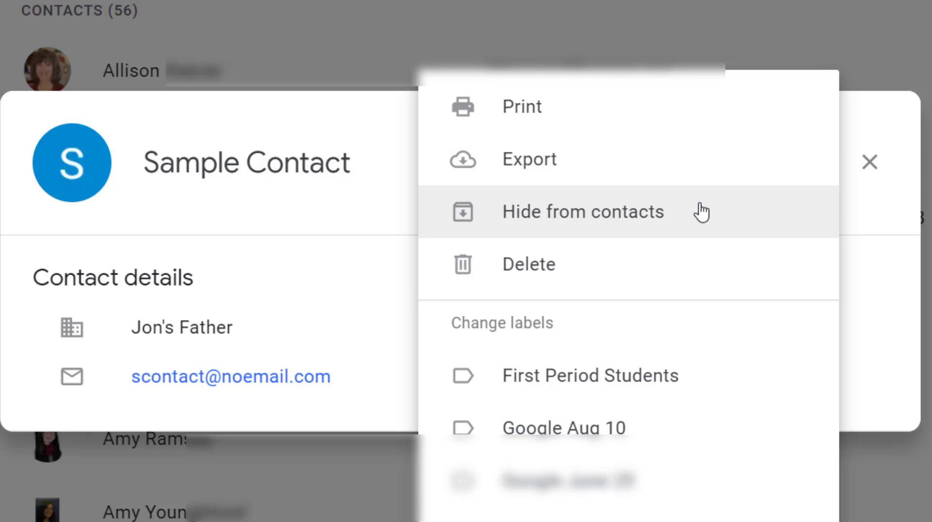
left_click(897, 238)
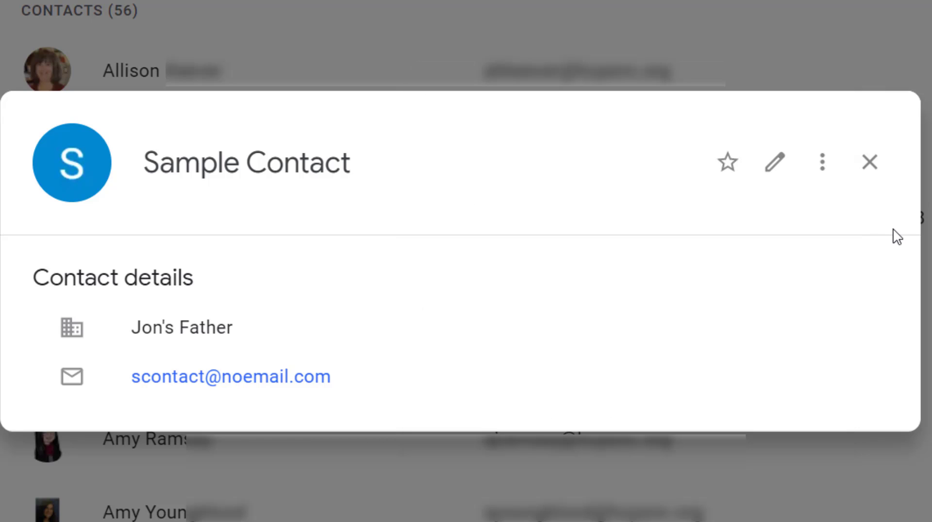
left_click(780, 171)
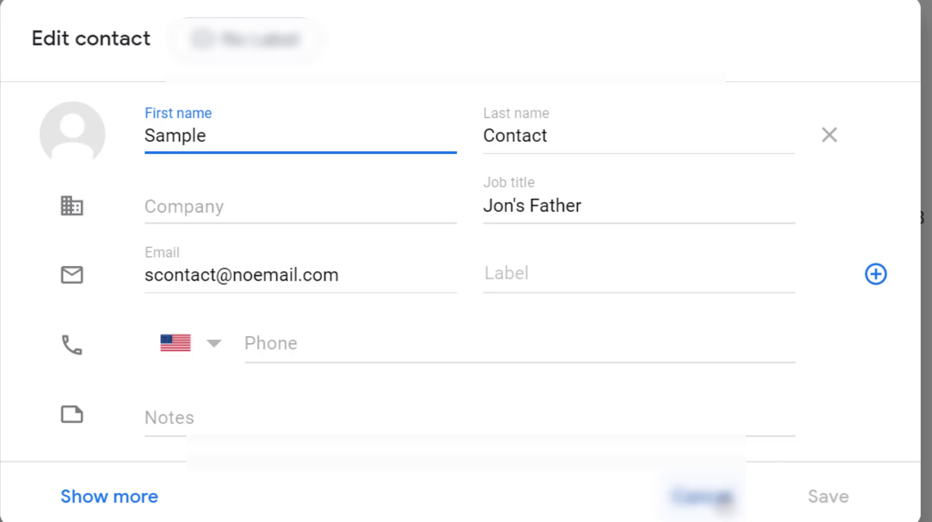
left_click(699, 497)
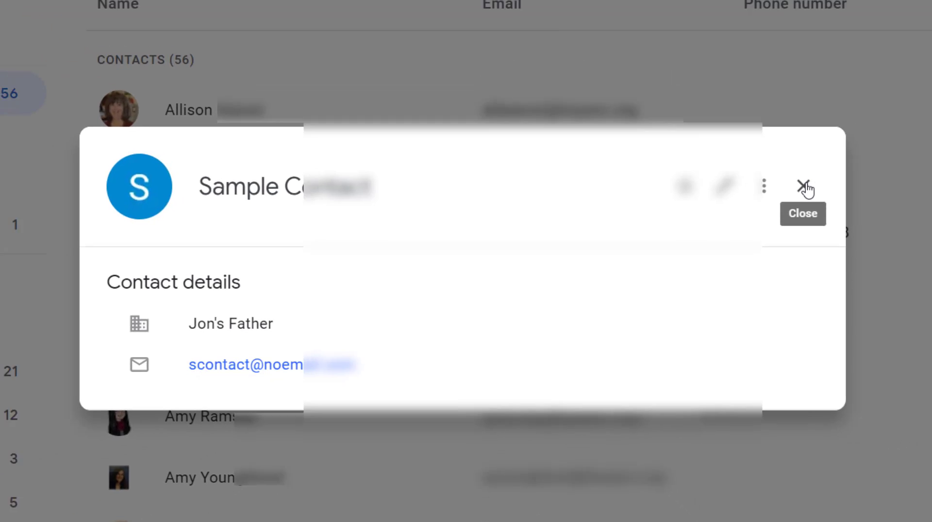
left_click(872, 161)
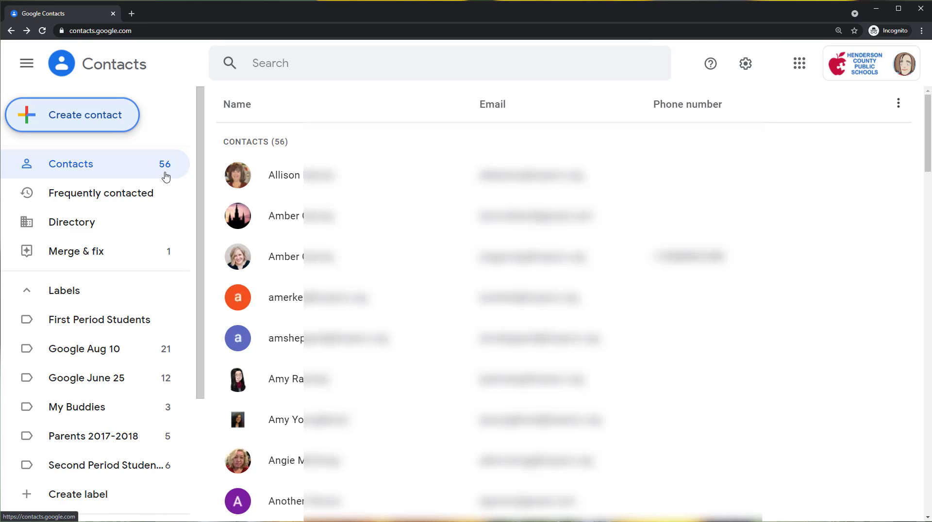
- Look at the organization's Directory and return to the personal Contacts list
left_click(86, 222)
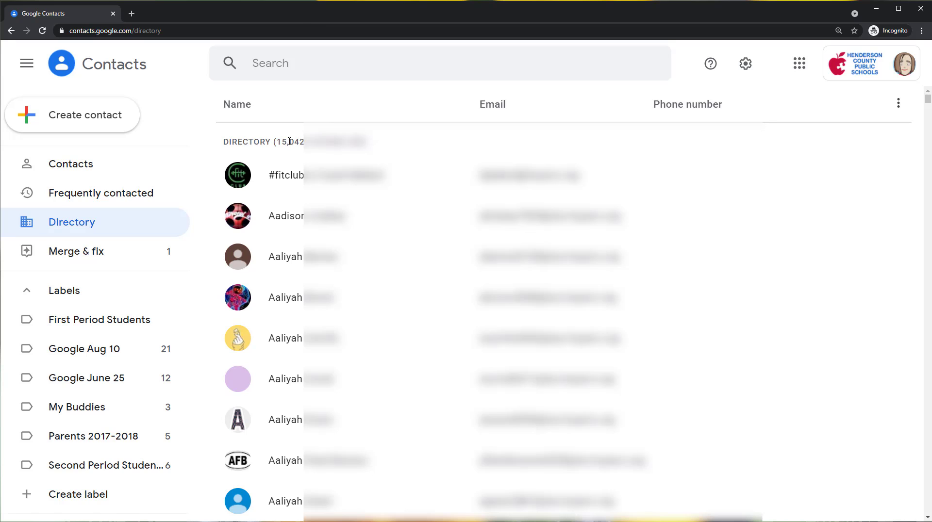
left_click(116, 167)
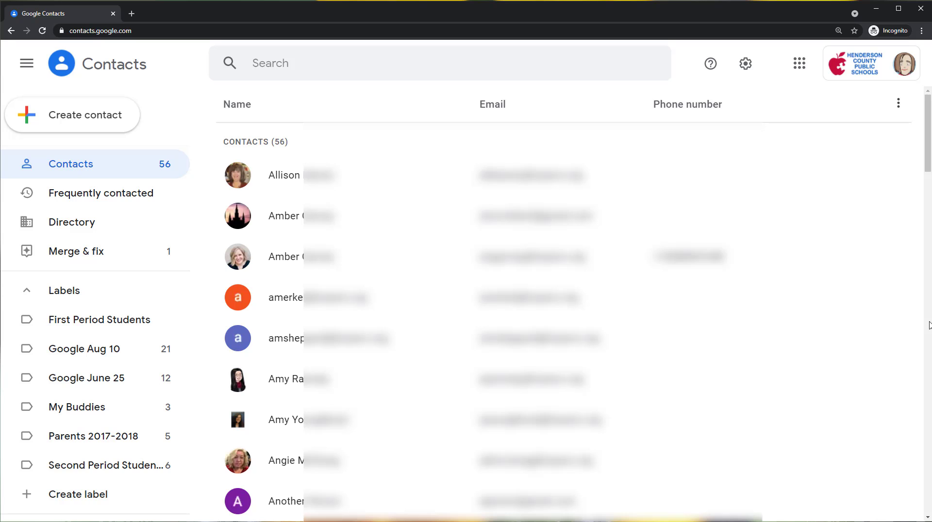
- Star the contact listed directly above the one with the purple "A" avatar, and check its placement in the list
scroll(870, 371, "down", 4)
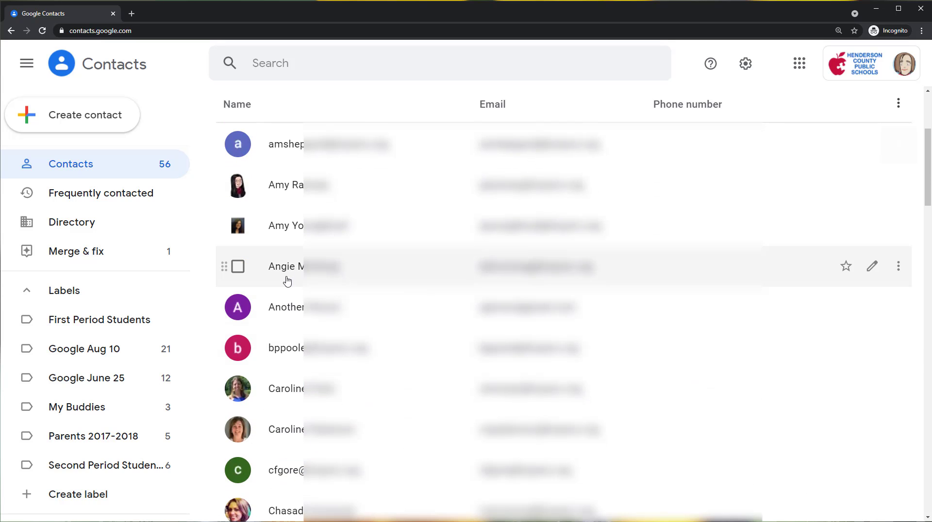
left_click(846, 268)
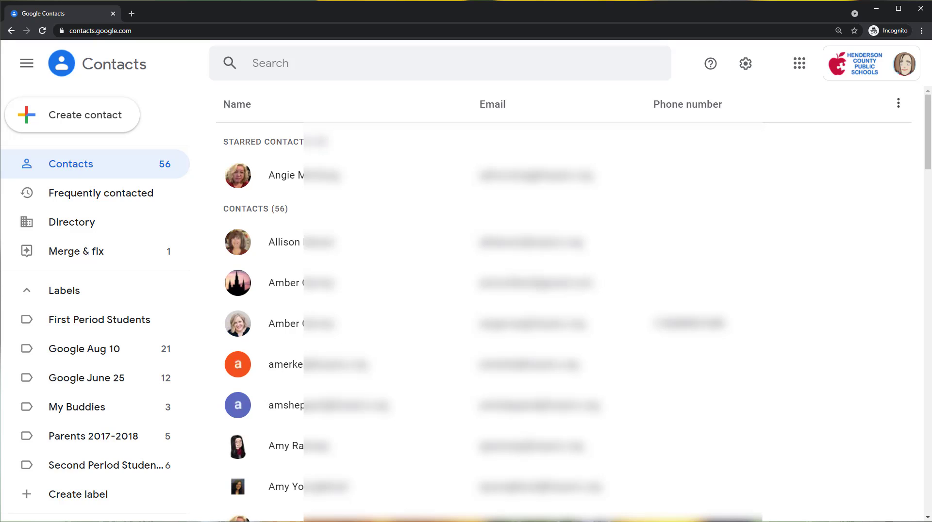
scroll(403, 323, "down", 3)
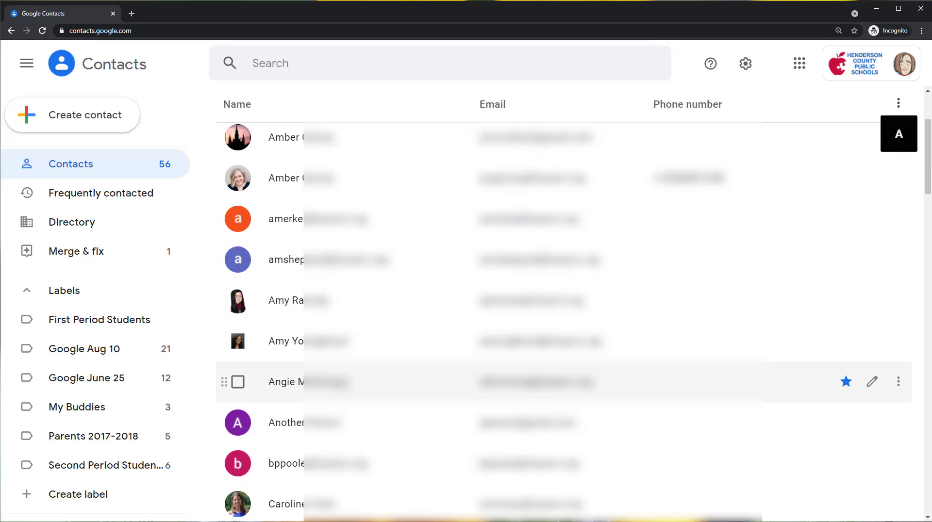
scroll(563, 320, "up", 3)
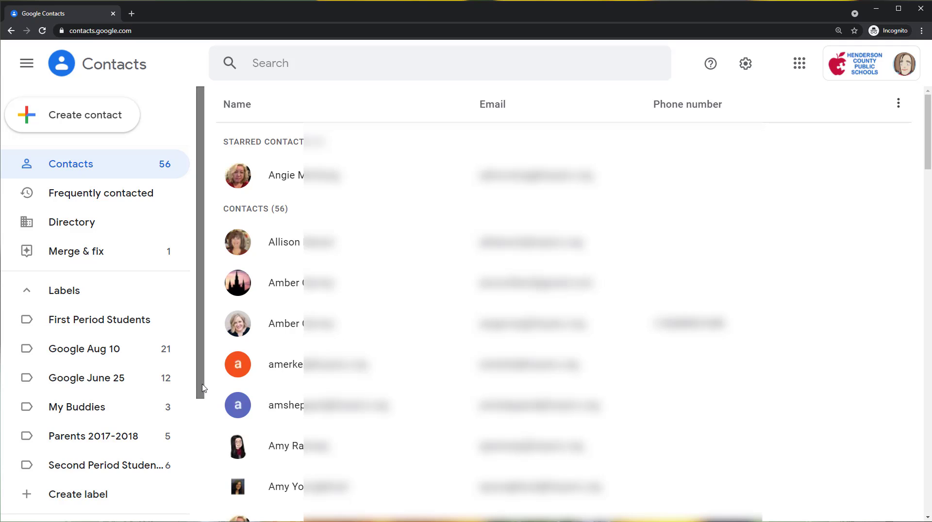
- Create a new contact label named "Parents 21-22"
scroll(205, 439, "down", 2)
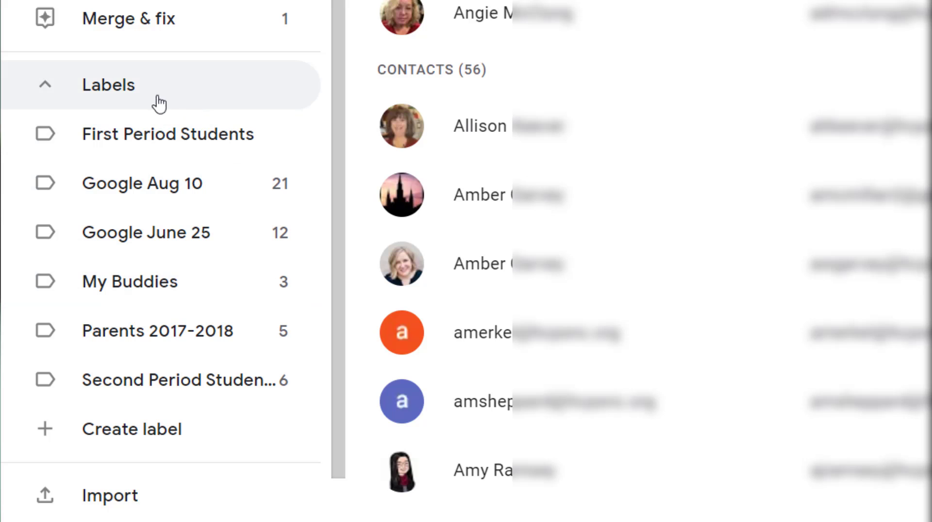
scroll(137, 86, "down", 2)
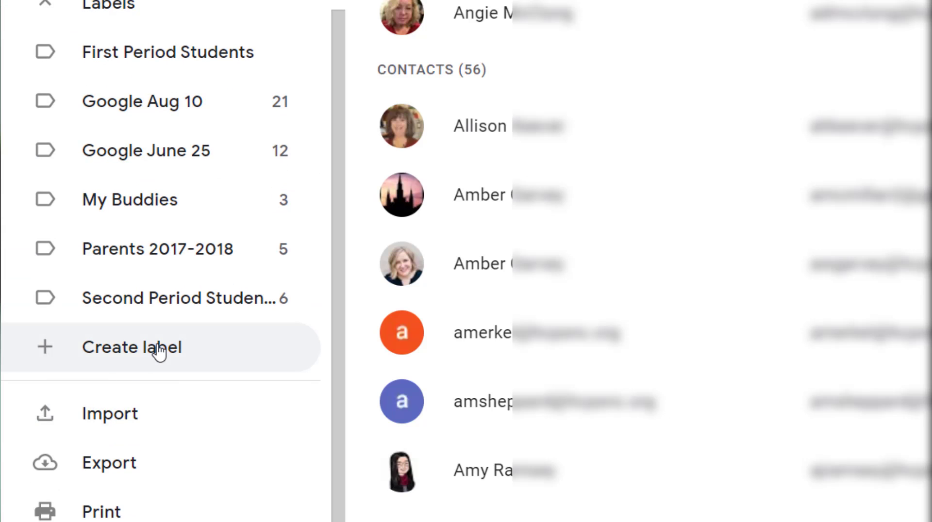
left_click(159, 352)
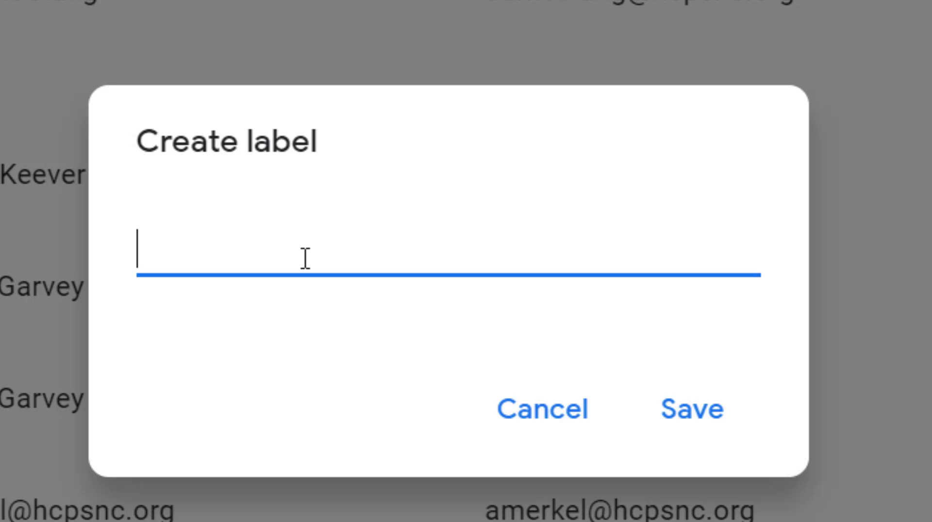
type("P")
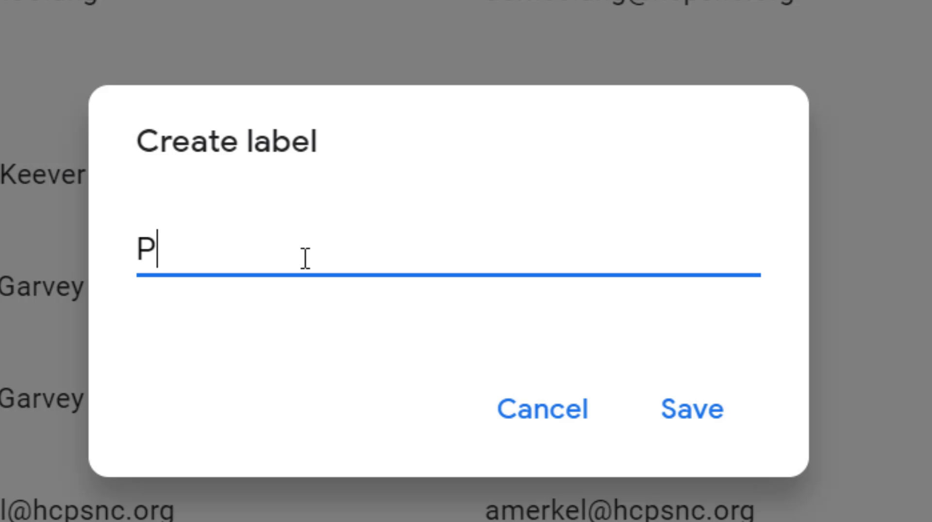
type("arent ")
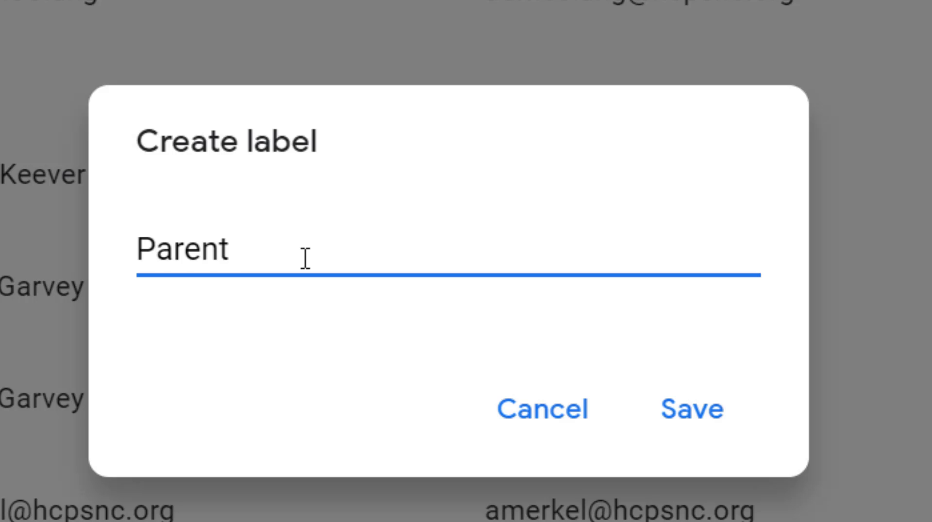
type("s 21-22")
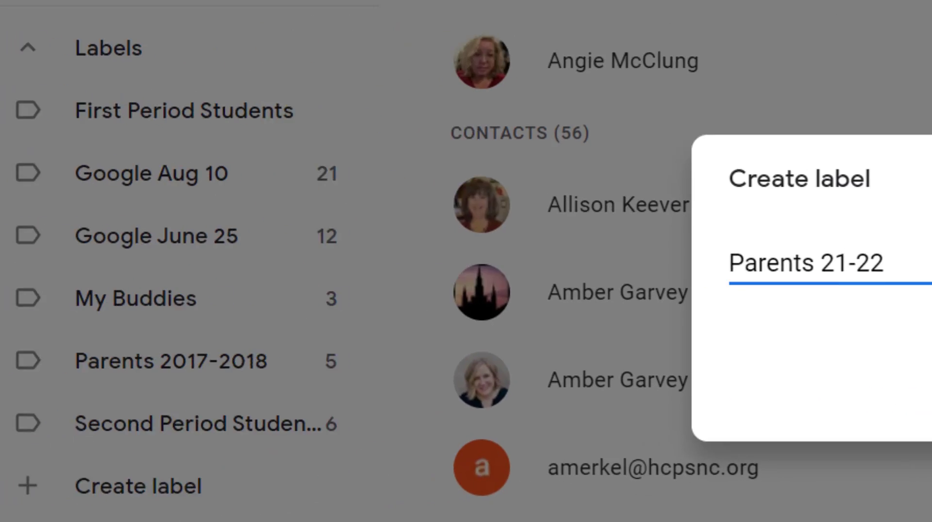
key("Return")
- Look at the contact list of the new Parents 21-22 label and return to the full Contacts list
scroll(340, 335, "down", 2)
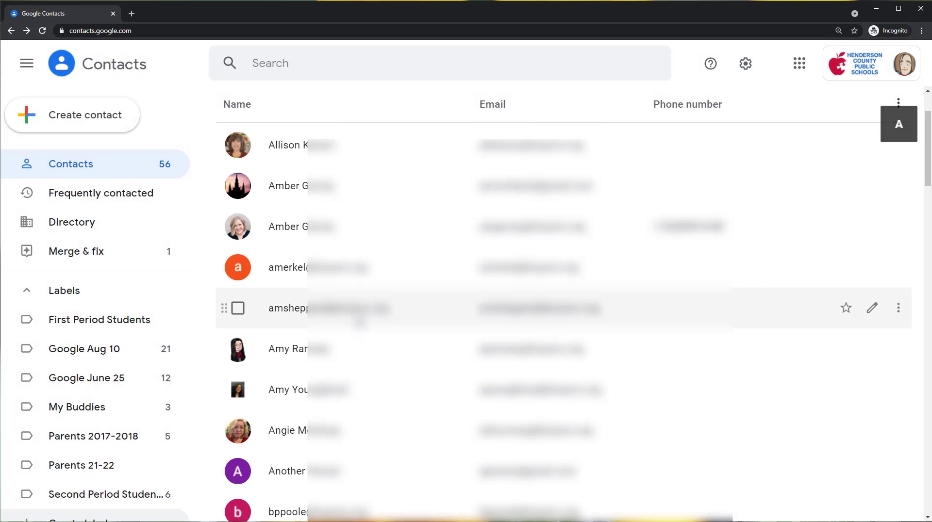
left_click(82, 474)
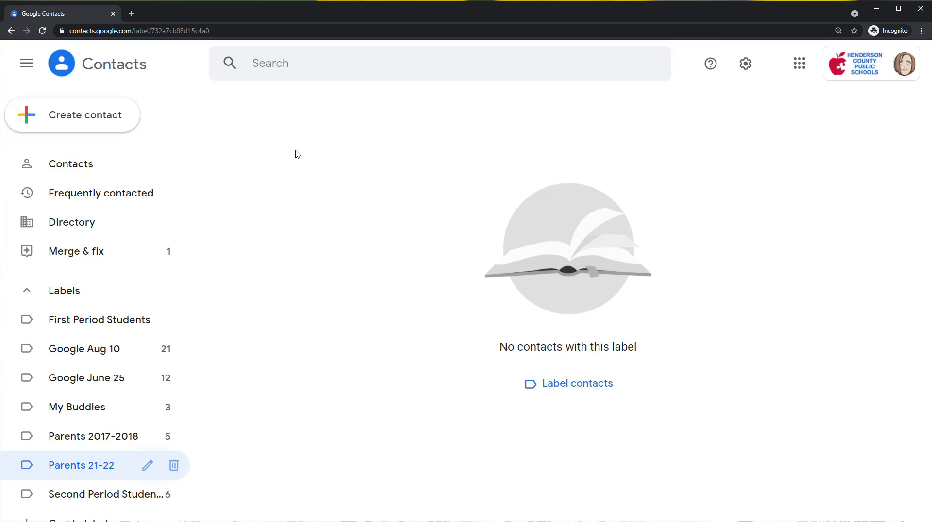
left_click(73, 168)
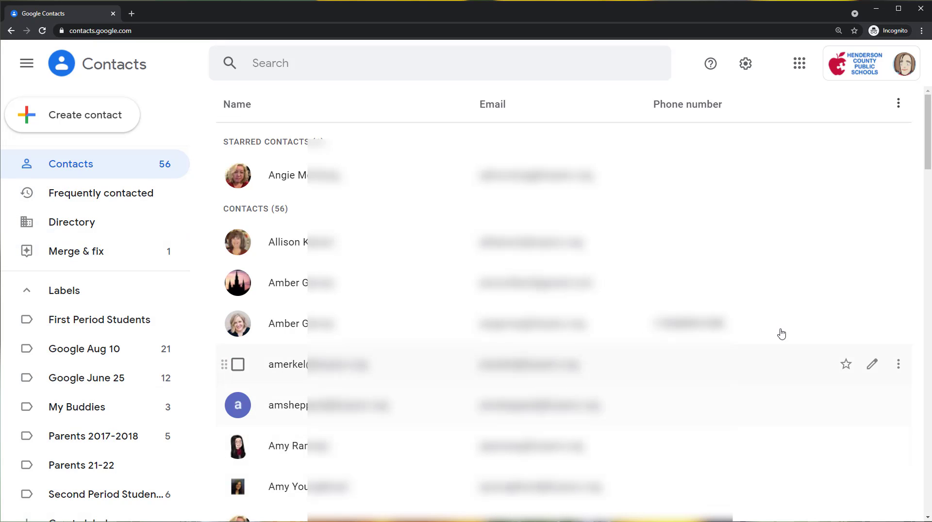
- Select the contacts with the purple "C", purple "F" and pink "G" avatars in the Contacts list
scroll(788, 304, "down", 9)
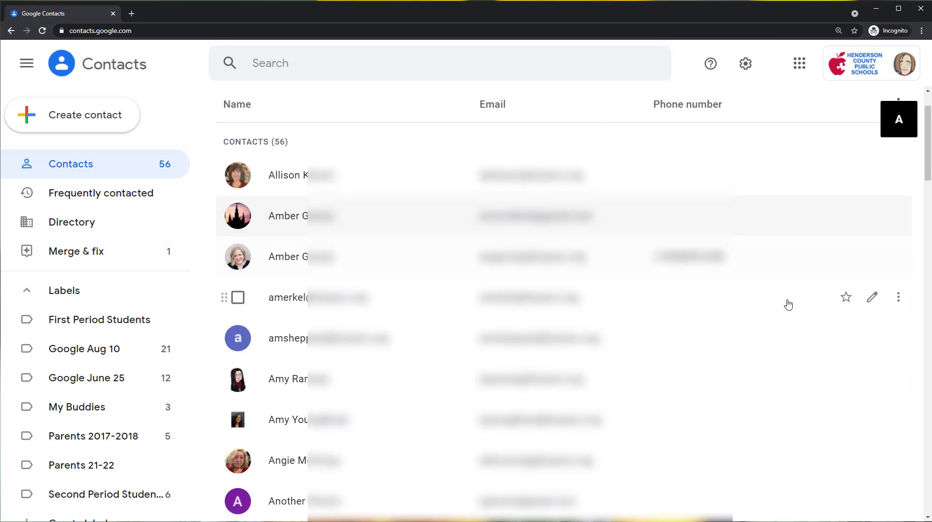
scroll(788, 305, "down", 5)
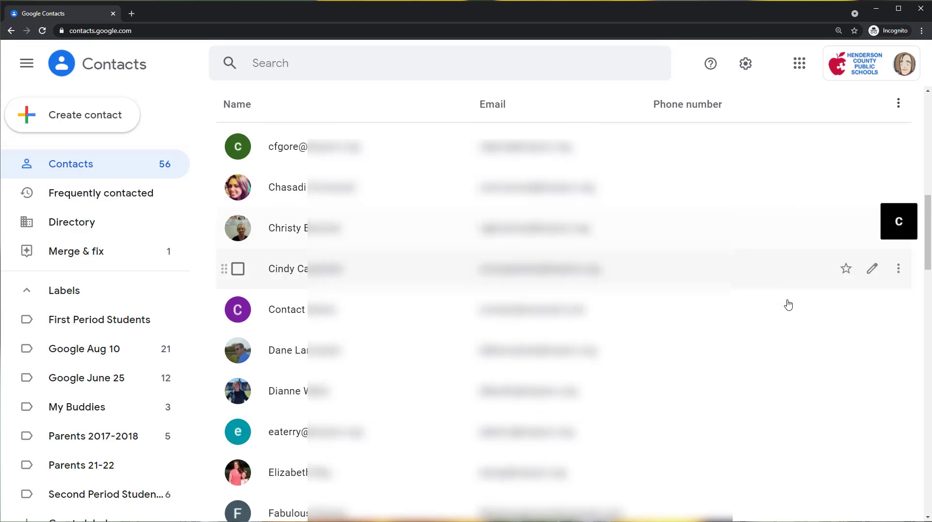
scroll(775, 292, "down", 1)
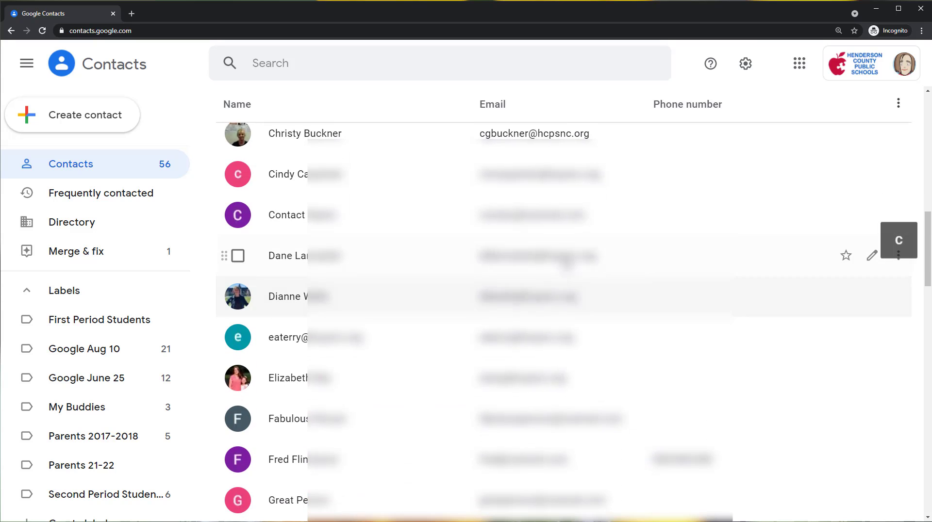
left_click(239, 216)
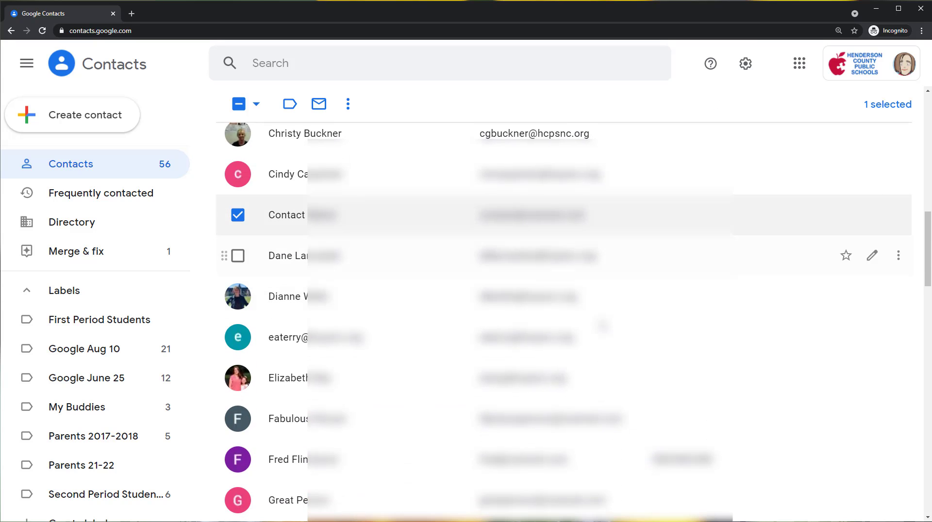
scroll(746, 320, "down", 2)
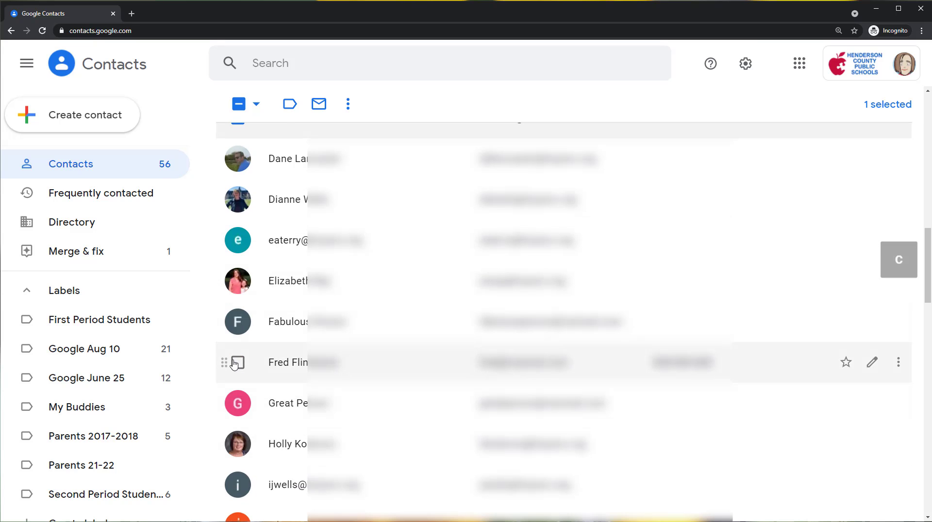
left_click(238, 364)
left_click(238, 406)
- Add the contacts with the purple "J" and dark green "P" avatars to the selection
scroll(573, 381, "down", 6)
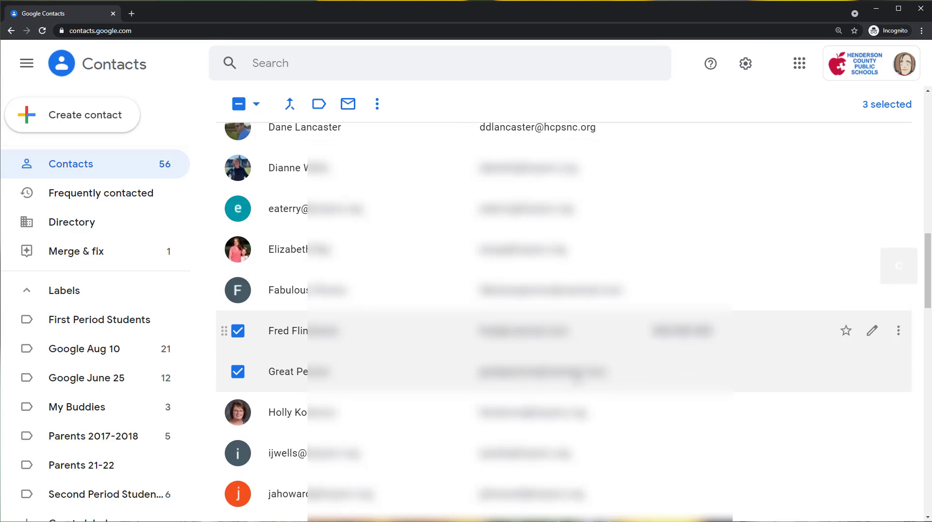
scroll(625, 372, "down", 1)
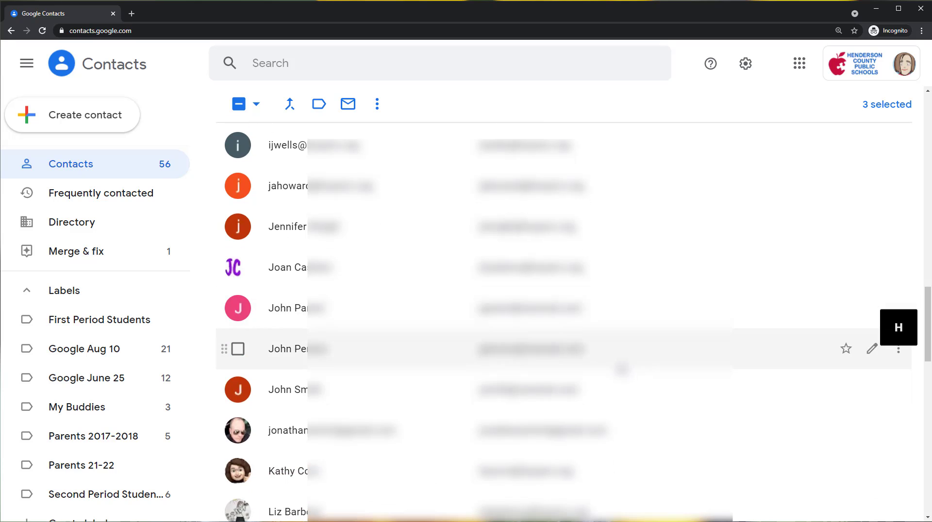
left_click(237, 349)
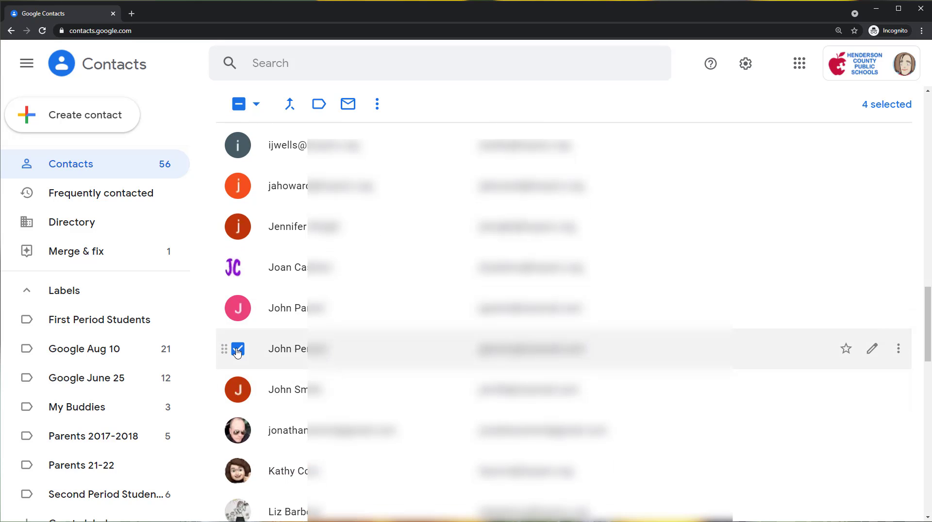
scroll(237, 352, "down", 4)
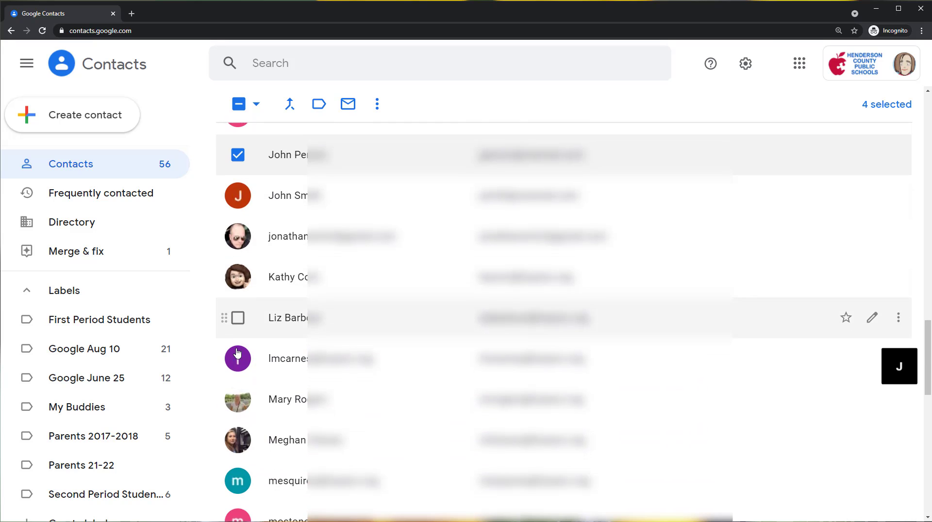
scroll(237, 353, "down", 5)
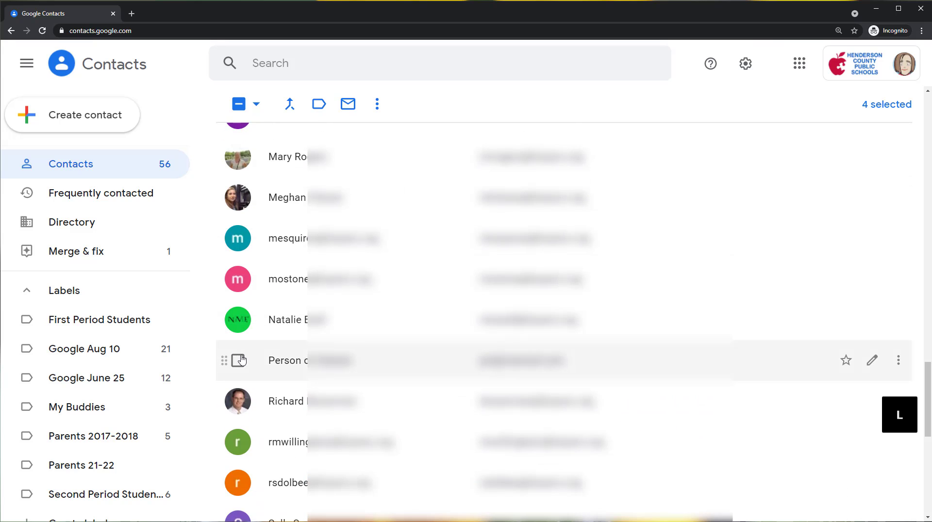
left_click(240, 360)
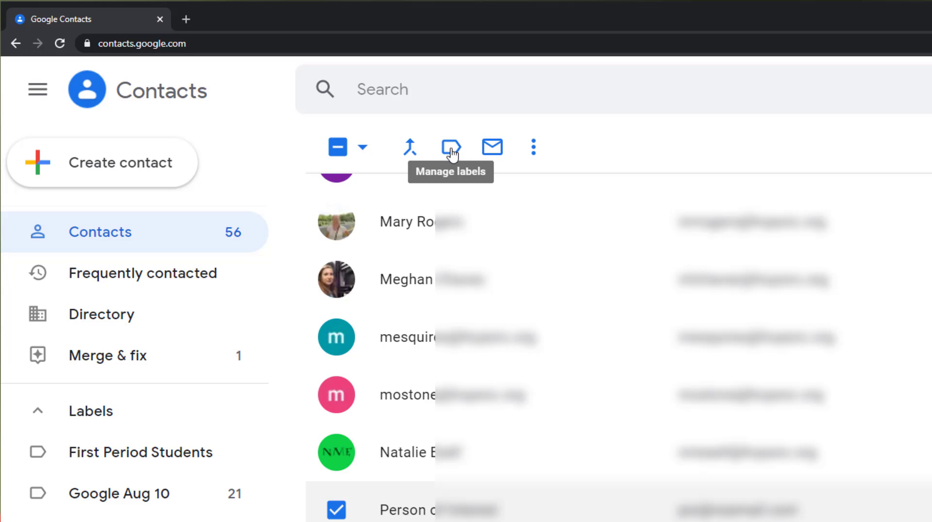
- Apply the Parents 21-22 label to all selected contacts and clear the selection
left_click(451, 150)
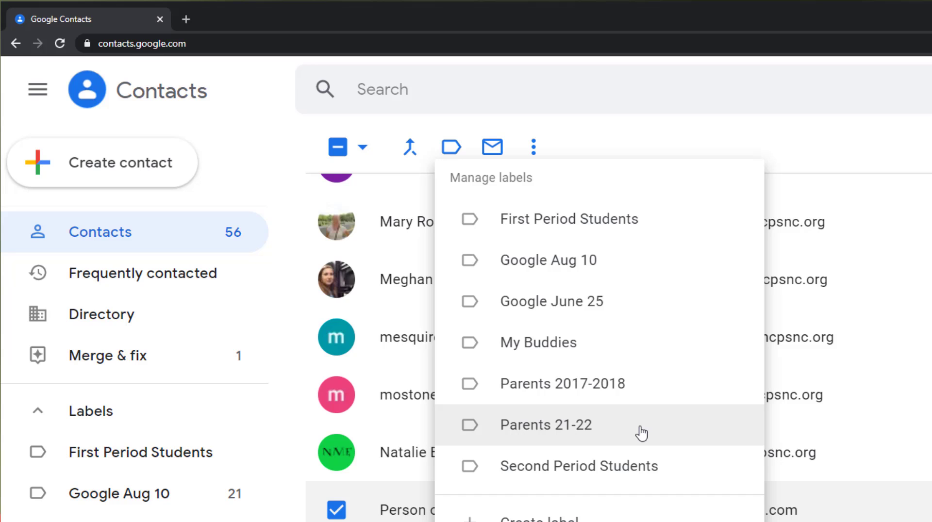
left_click(584, 431)
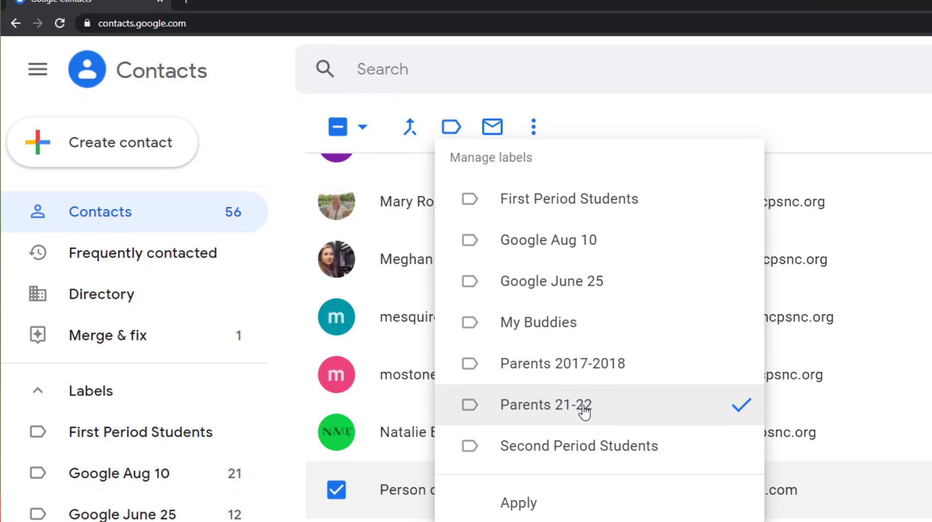
left_click(518, 502)
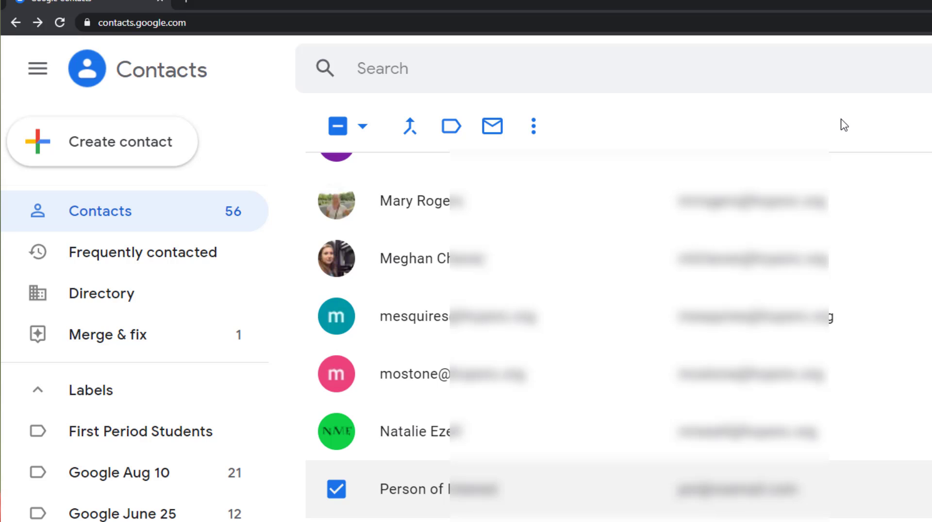
left_click(339, 128)
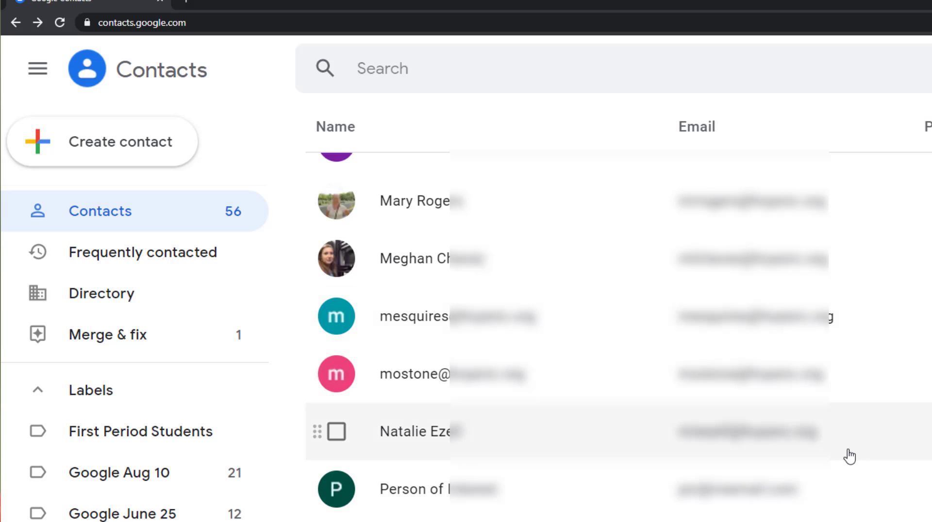
- Check which contacts are grouped under the Parents 21-22 label, and go back to the Contacts list
scroll(849, 454, "up", 15)
scroll(851, 442, "up", 4)
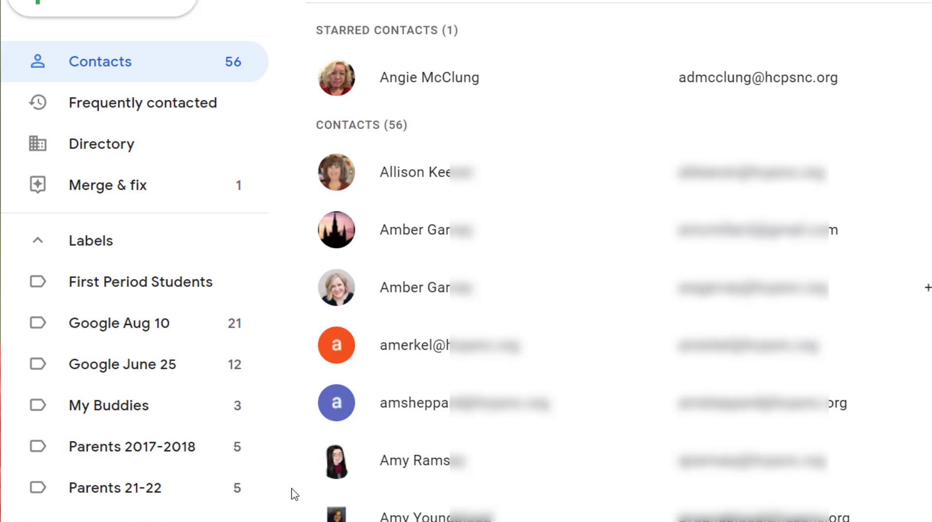
left_click(142, 492)
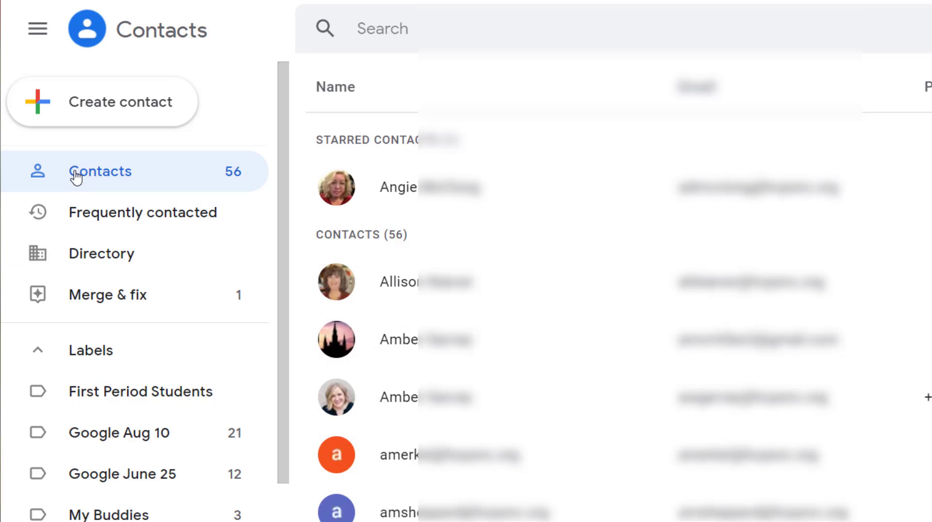
- Search the contacts for "parent" and open the details of the match with the pink "J" avatar
left_click(437, 25)
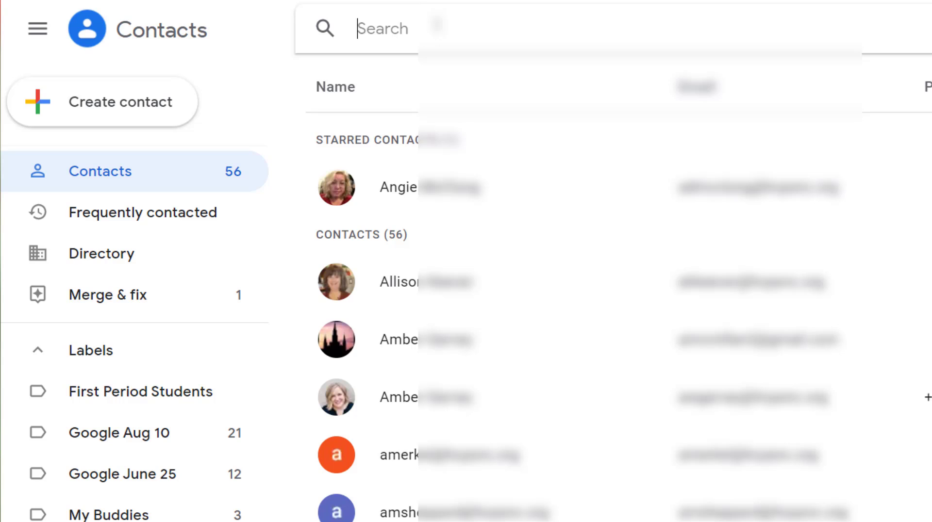
type("parent")
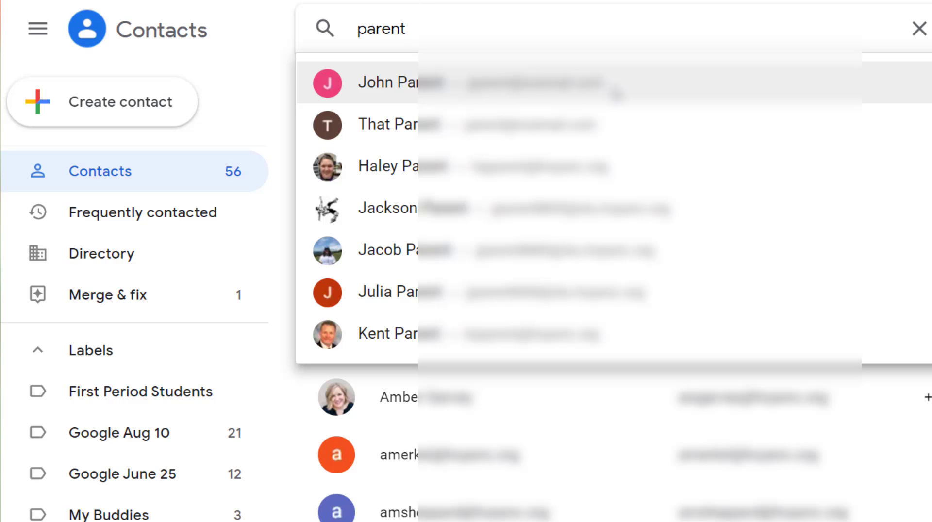
left_click(617, 93)
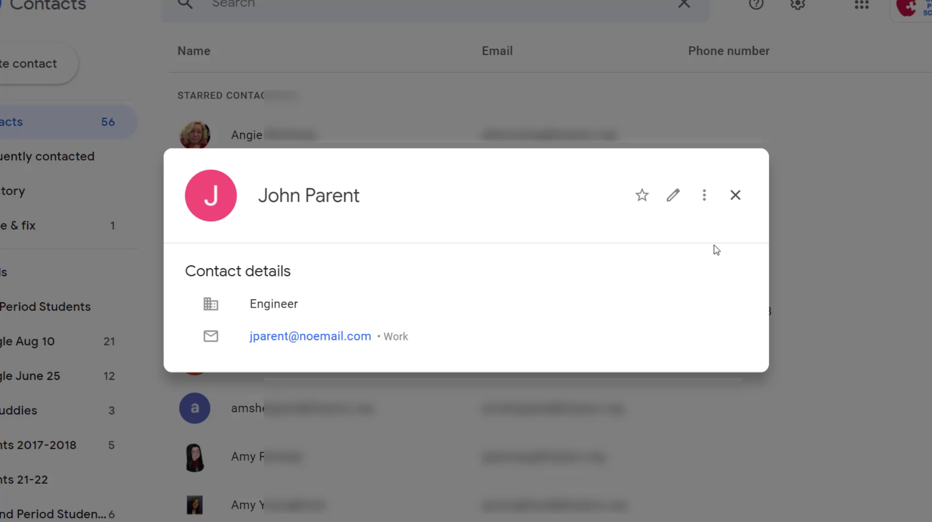
- Assign the Parents 21-22 label to the open contact and close its details
left_click(704, 197)
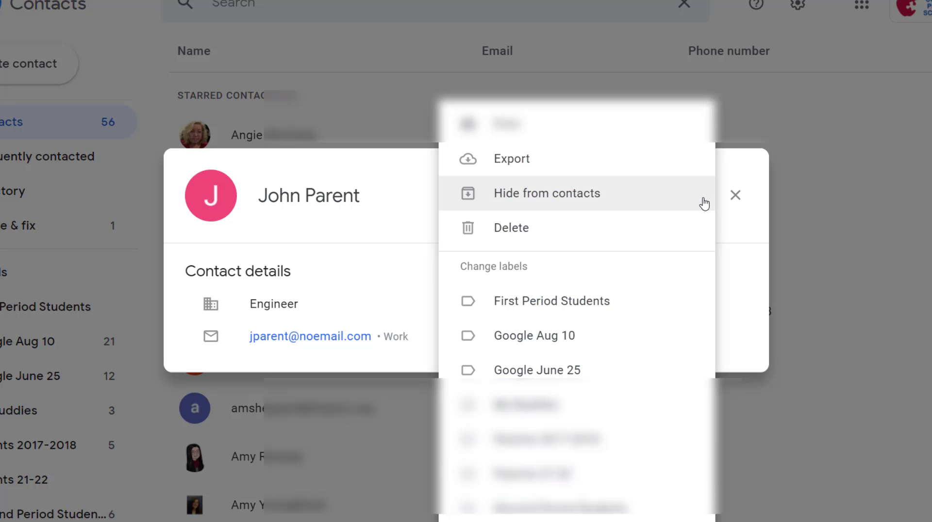
left_click(585, 481)
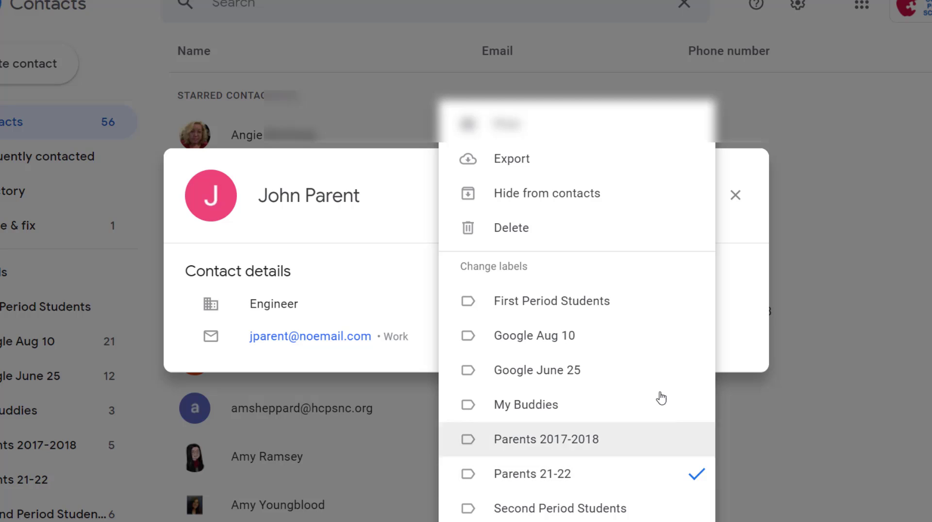
left_click(741, 313)
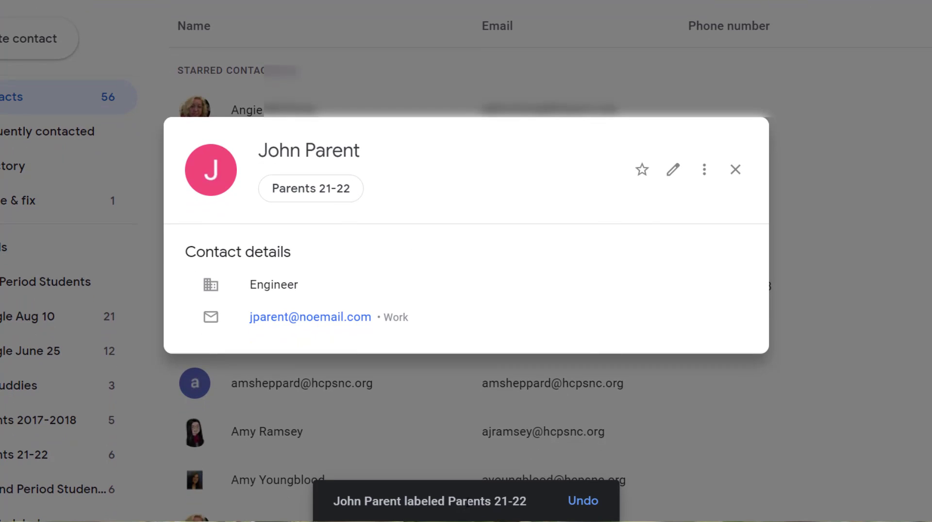
left_click(736, 169)
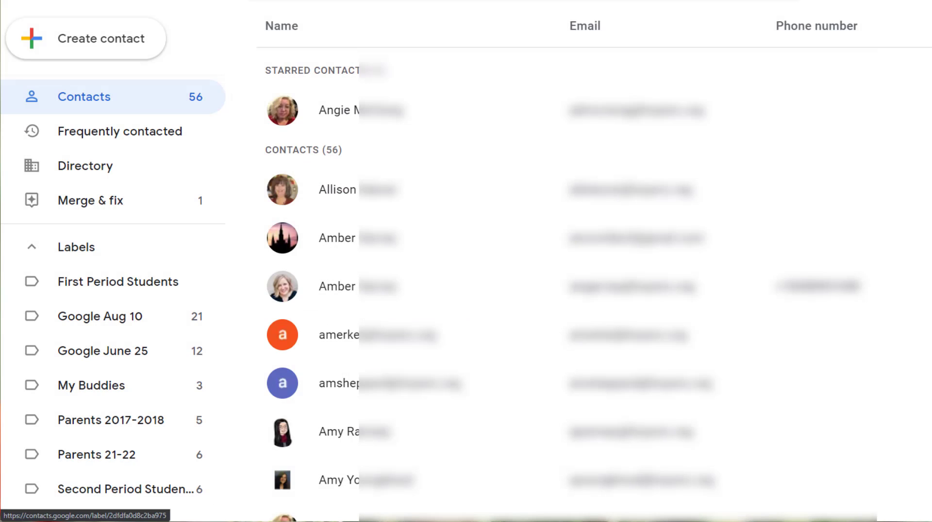
- View the Parents 21-22 label's contacts, search for "parent", and open the details of the match with the brown "T" avatar
left_click(106, 465)
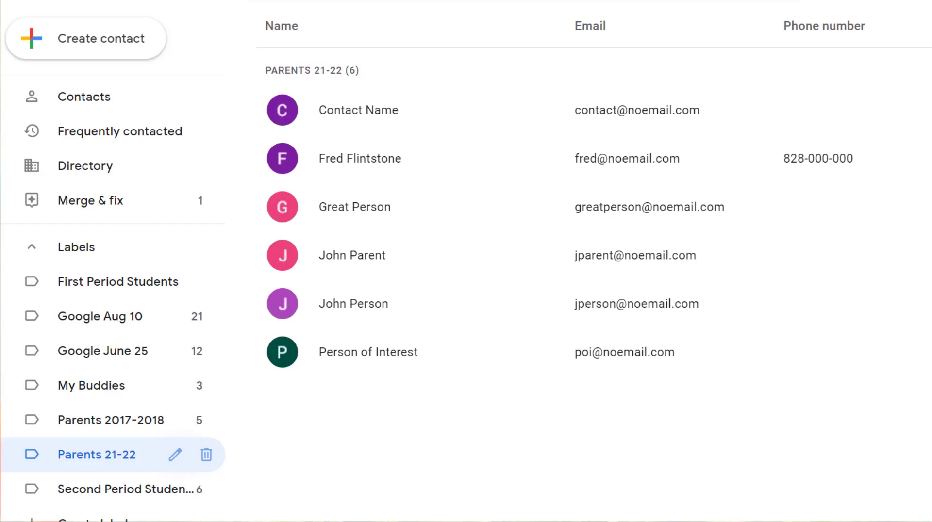
left_click(374, 22)
type("parent")
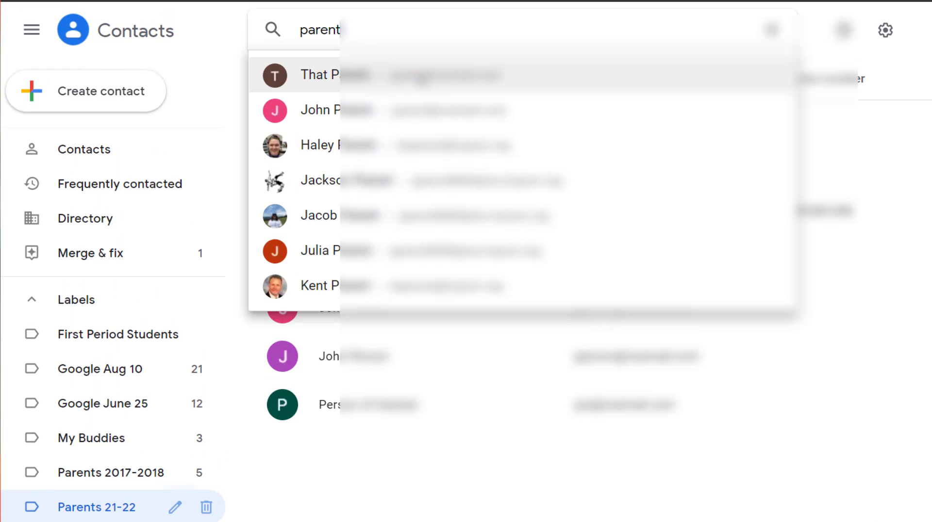
left_click(422, 79)
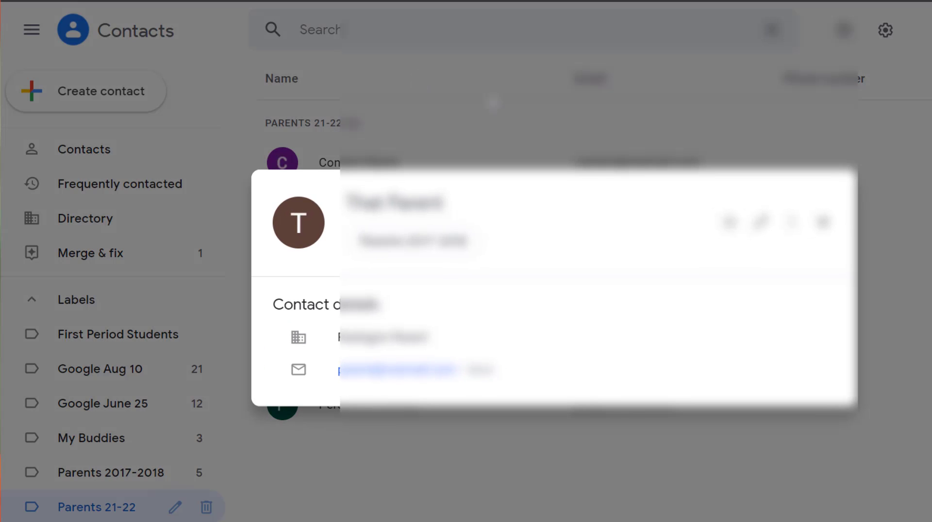
- Switch the open contact's label from Parents 2017-2018 to Parents 21-22 and close its details
left_click(792, 229)
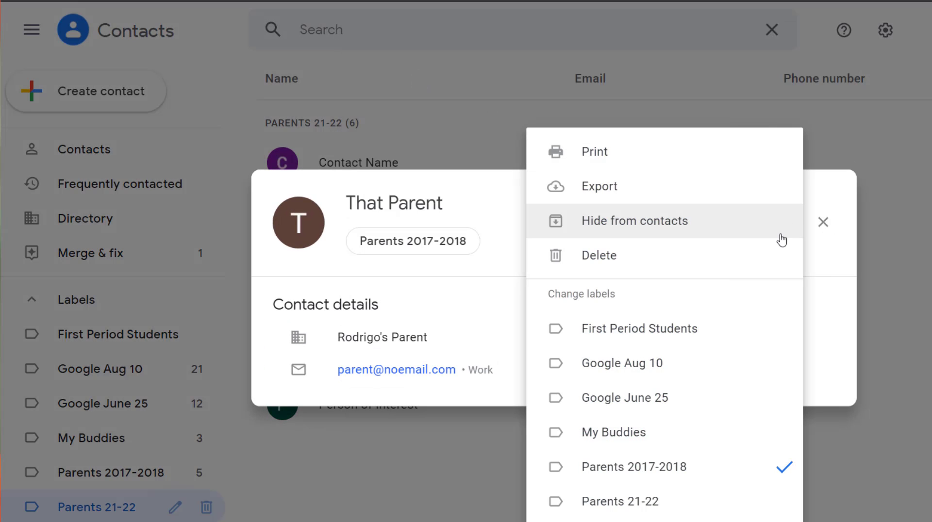
left_click(728, 502)
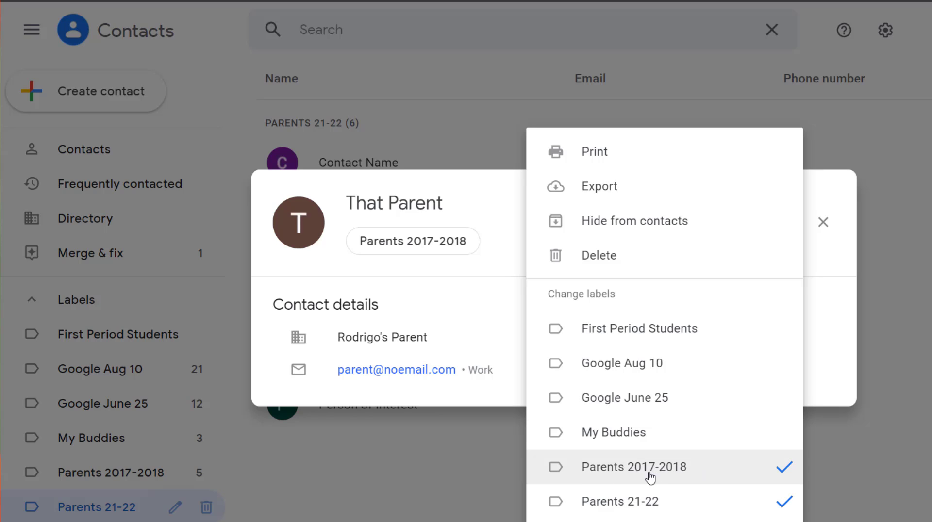
left_click(785, 467)
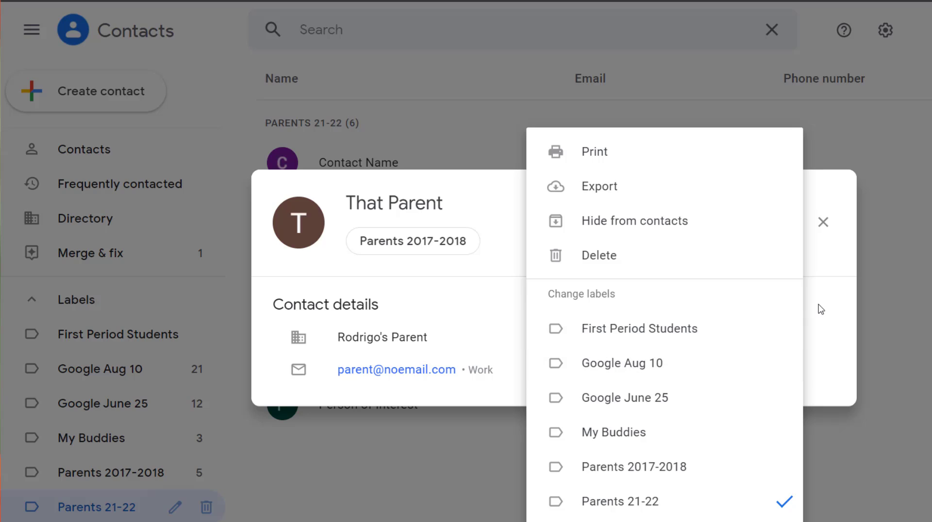
left_click(830, 321)
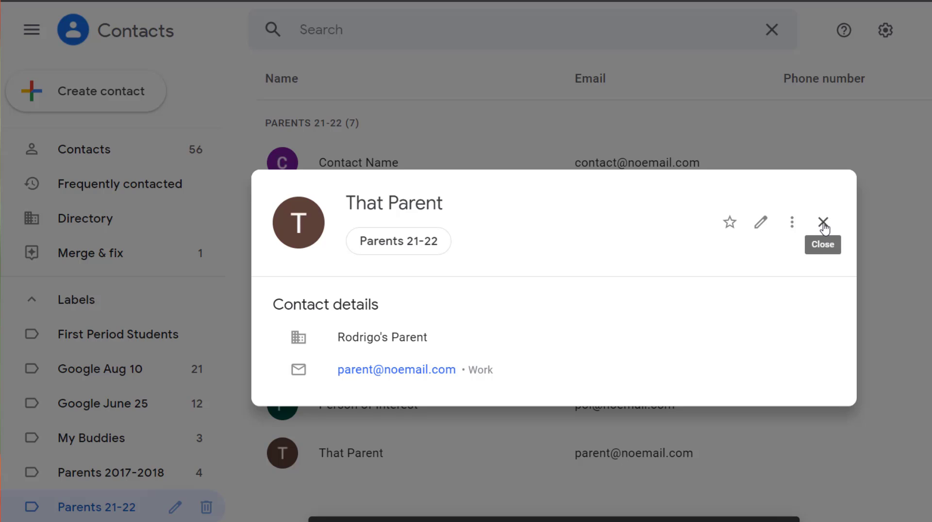
left_click(823, 224)
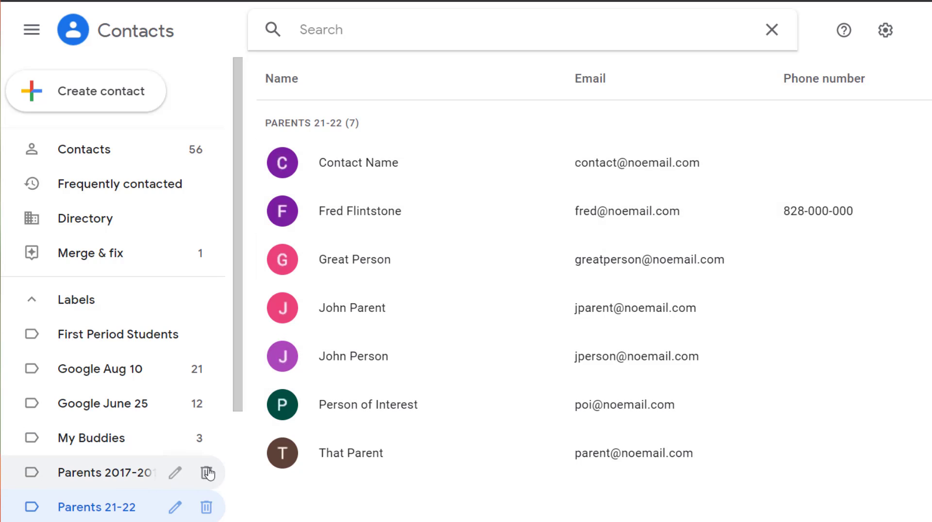
- Check the rename dialog of the Parents 21-22 label without changing the name, and view the details of the contact with the "G" avatar
left_click(175, 509)
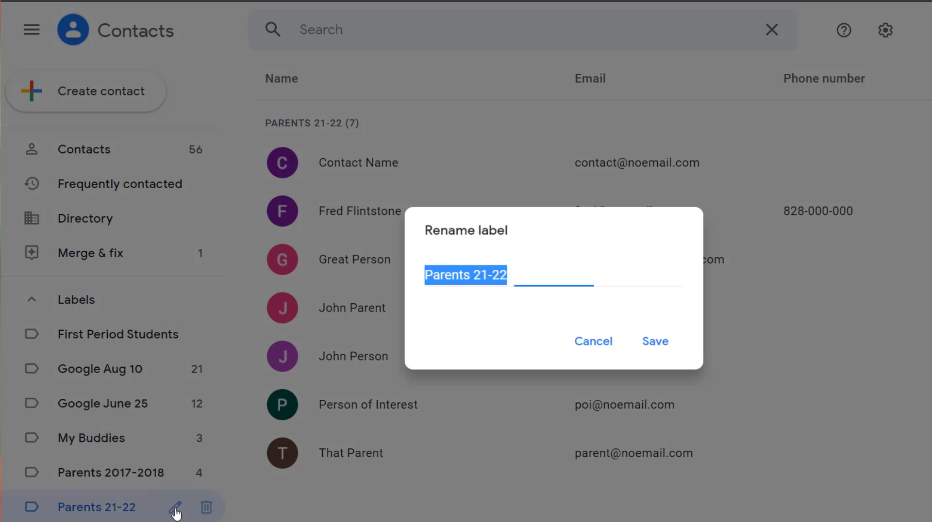
left_click(591, 354)
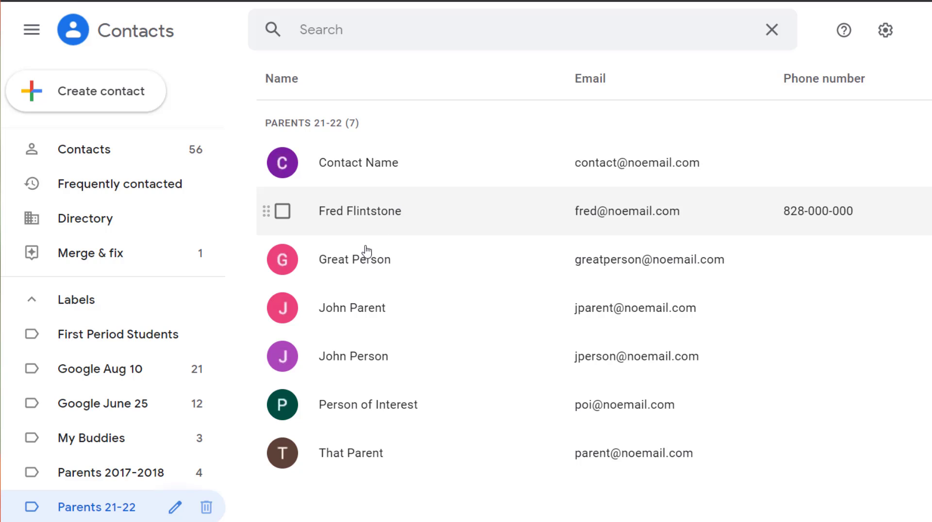
left_click(372, 266)
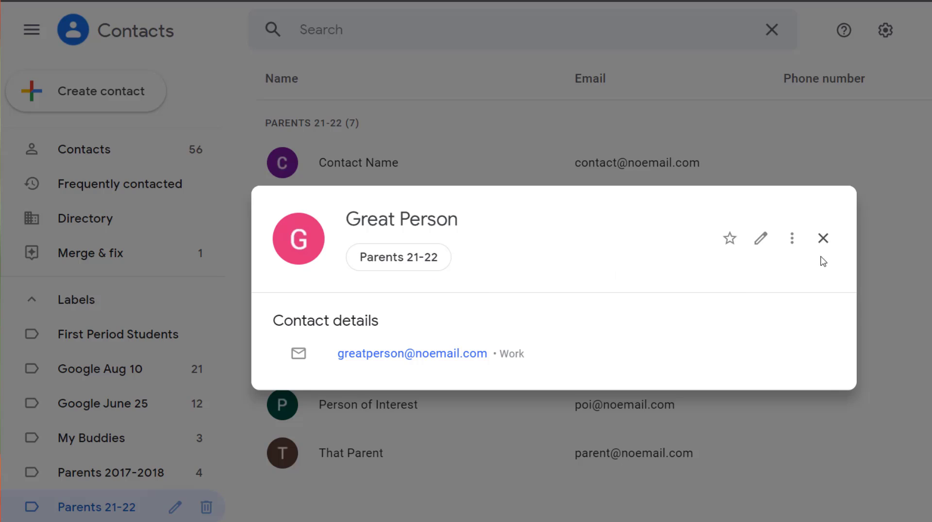
left_click(823, 239)
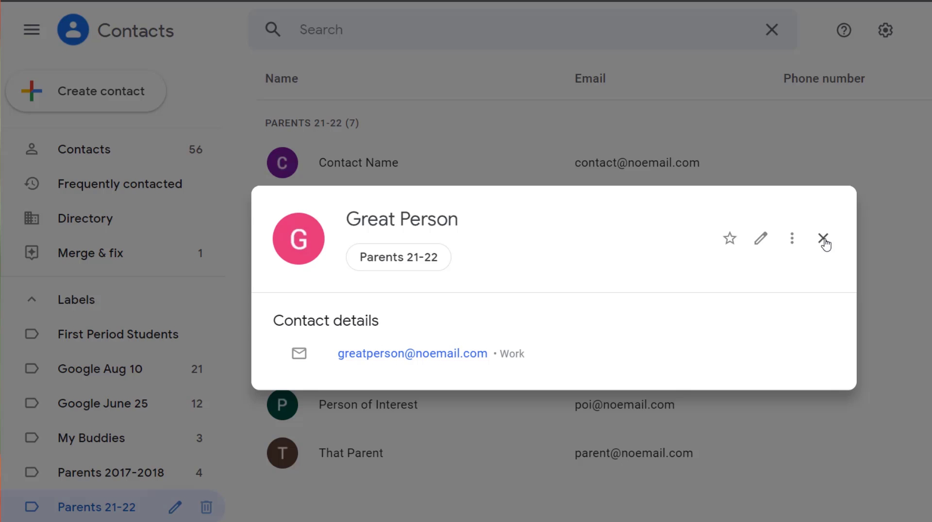
- Return to the full Contacts list and set its display density to Compact
left_click(111, 159)
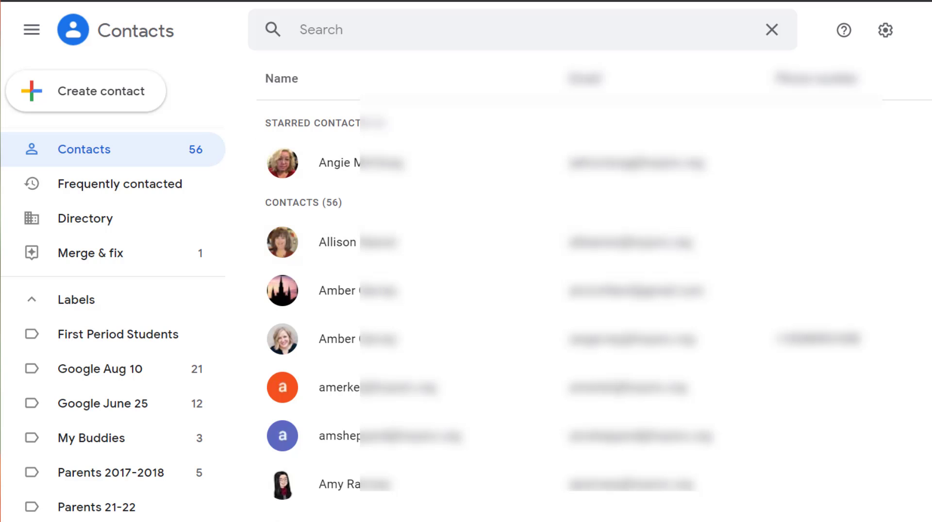
left_click(893, 69)
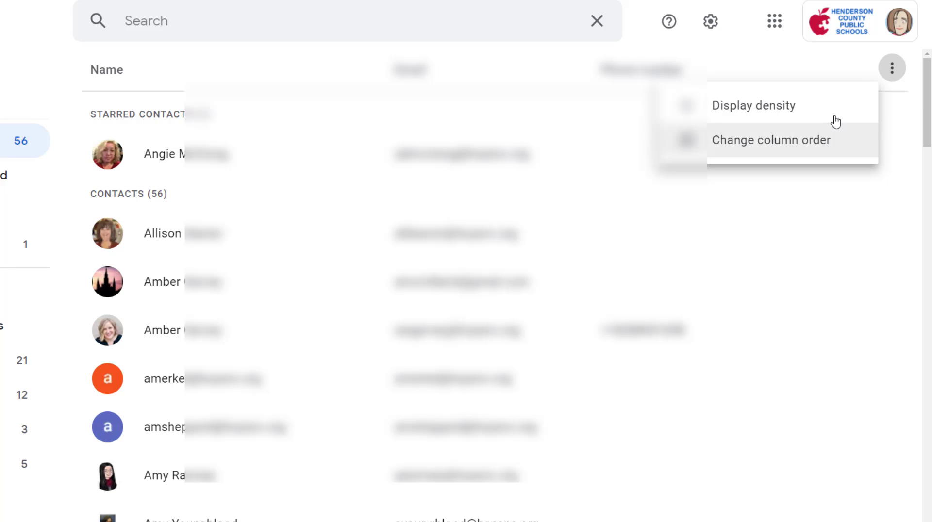
left_click(757, 106)
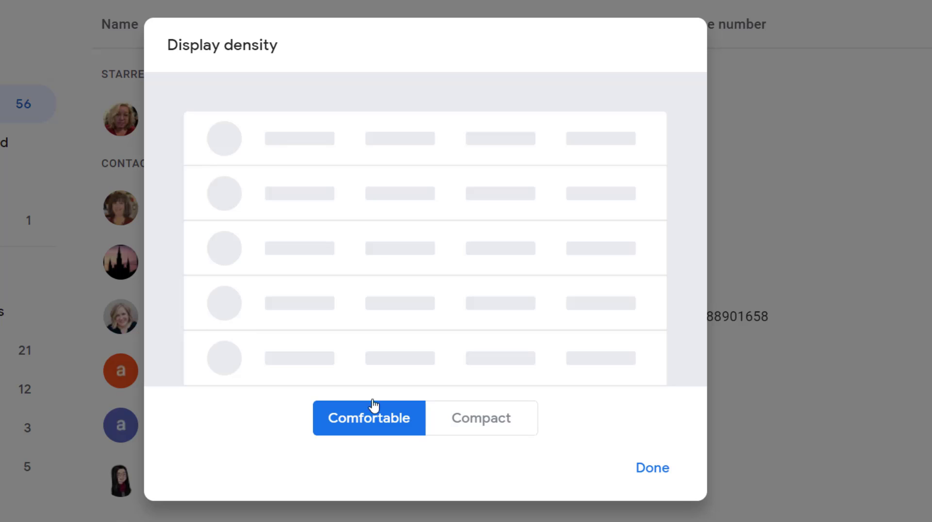
left_click(469, 418)
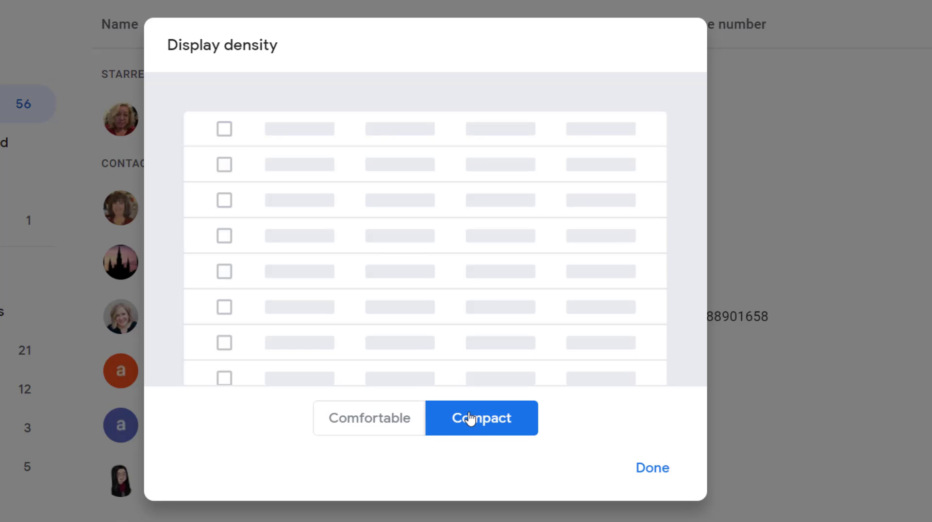
left_click(660, 468)
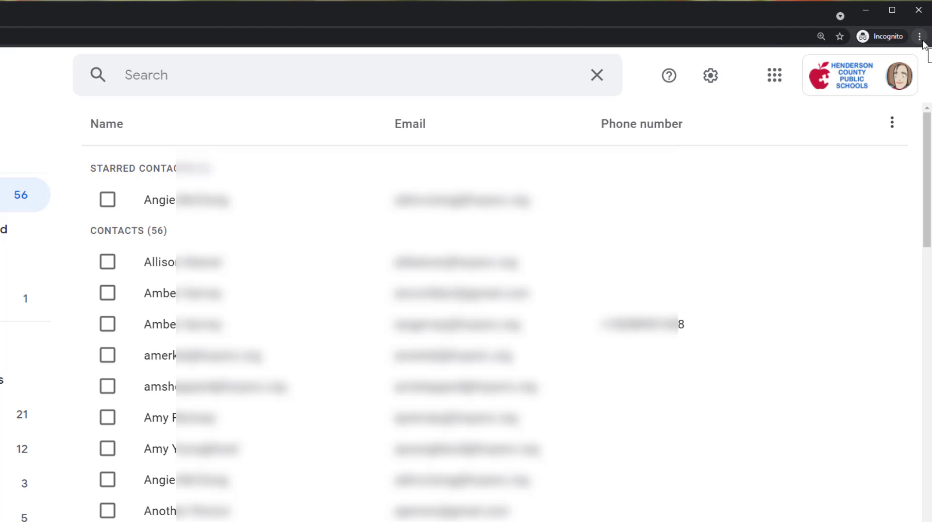
- Reduce the browser zoom to 110% and look over the additional columns in the contact list
left_click(921, 39)
left_click(843, 133)
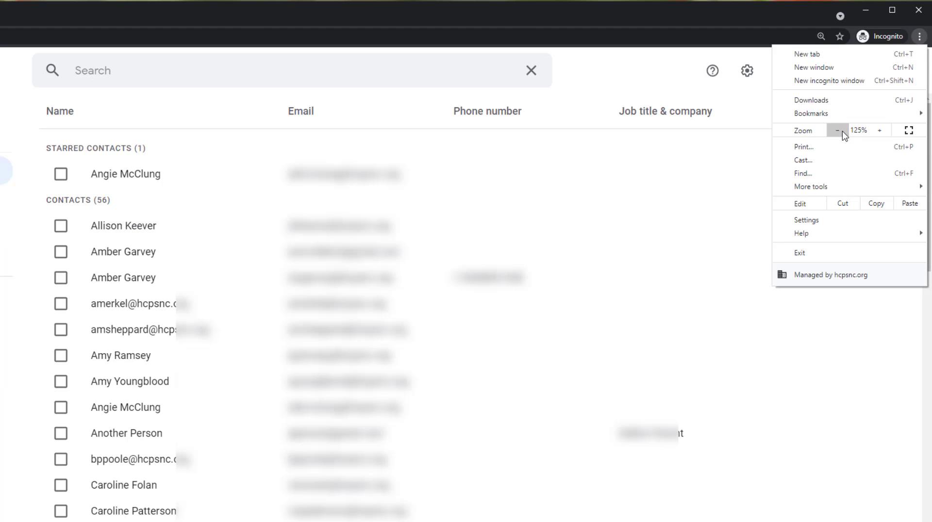
left_click(839, 131)
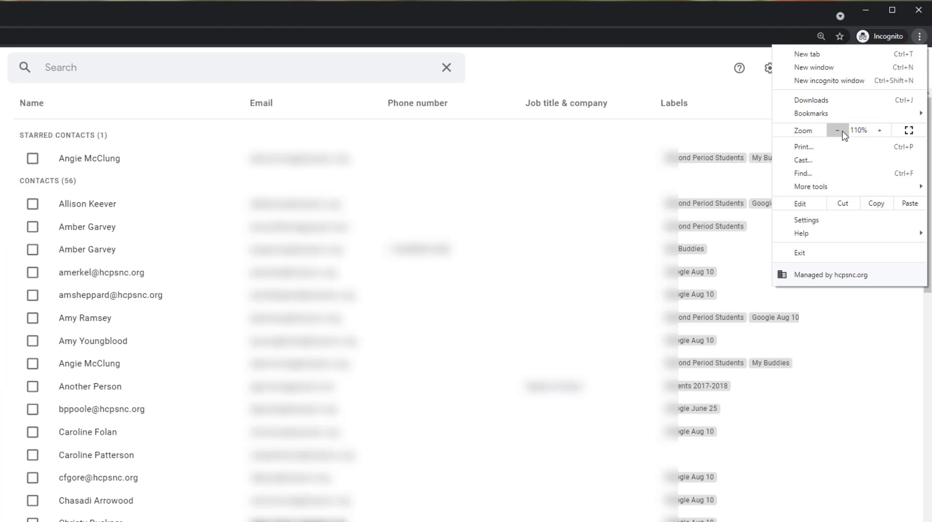
left_click(693, 67)
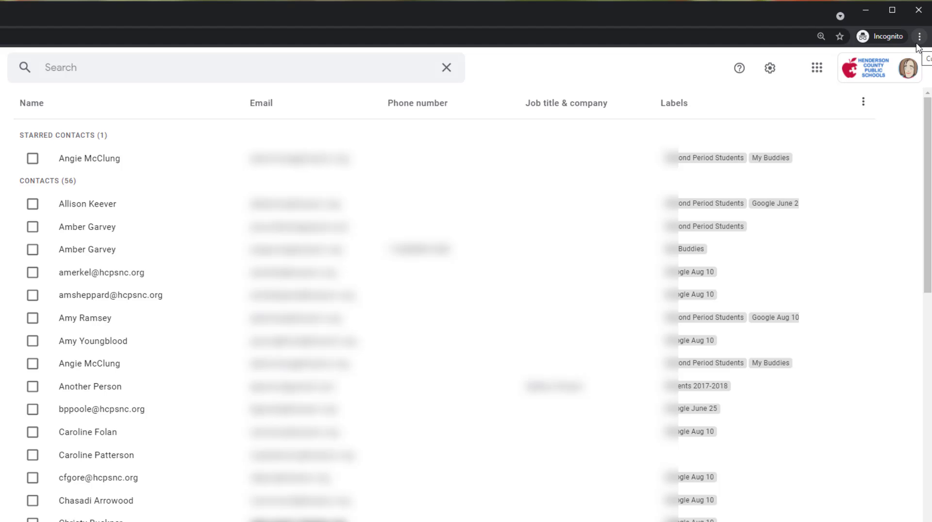
scroll(806, 348, "down", 8)
scroll(801, 366, "up", 9)
- Set the browser zoom back to 150%
left_click(919, 36)
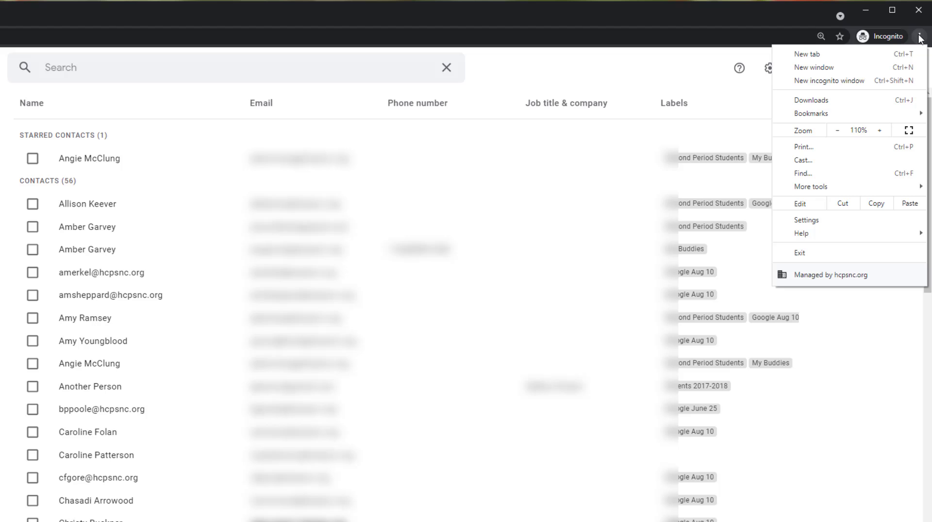
left_click(837, 130)
left_click(879, 130)
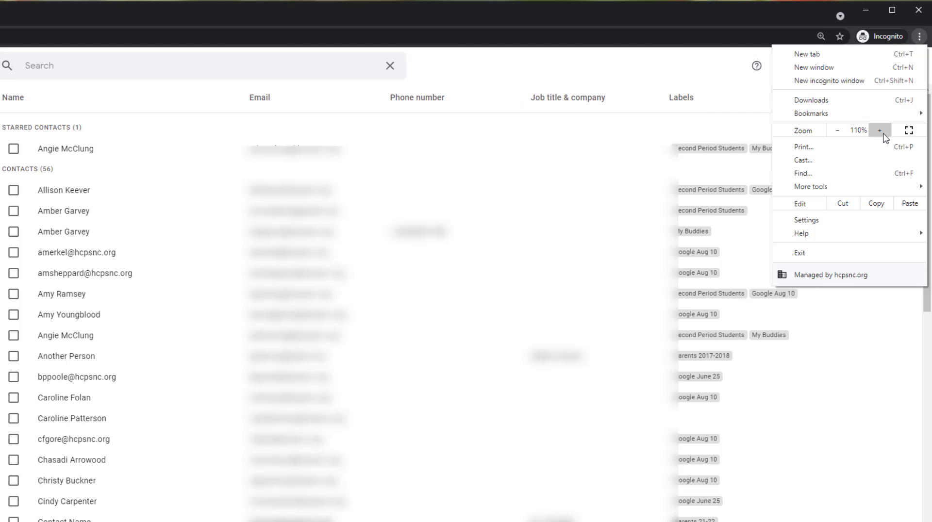
left_click(880, 130)
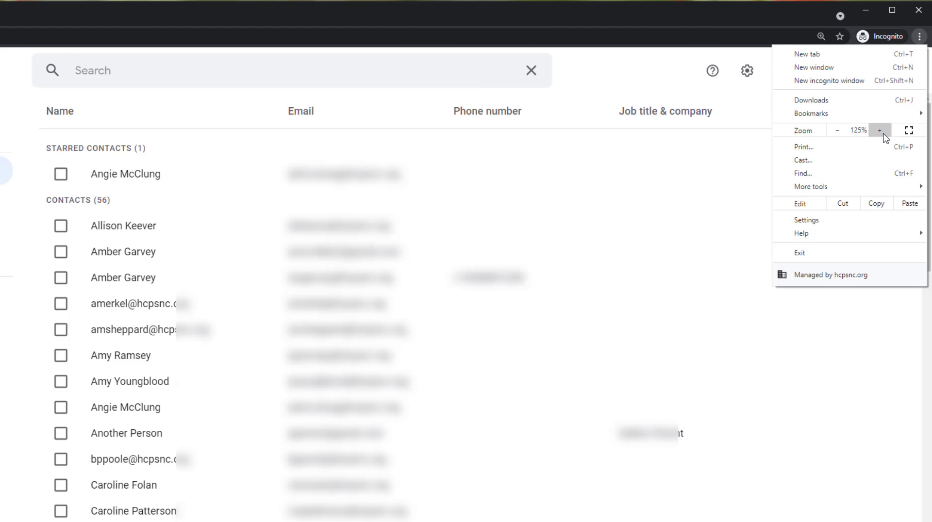
left_click(879, 131)
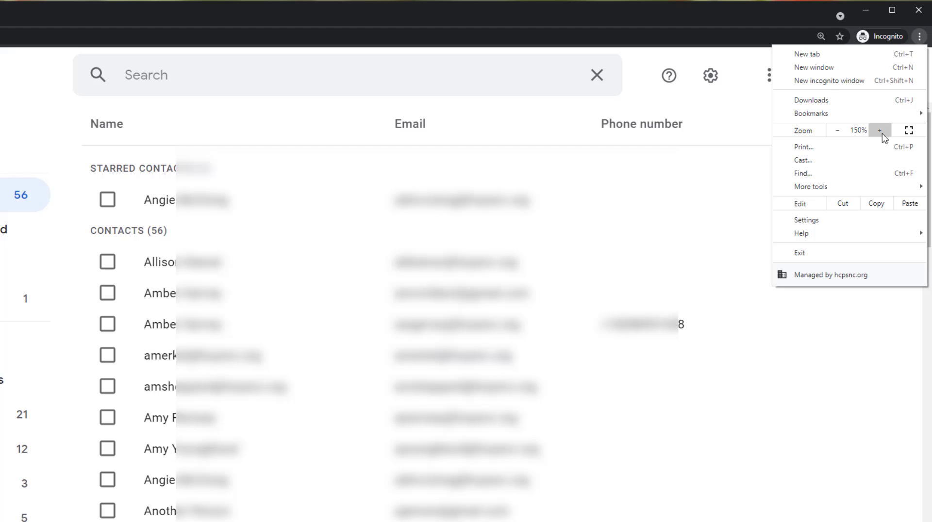
left_click(737, 117)
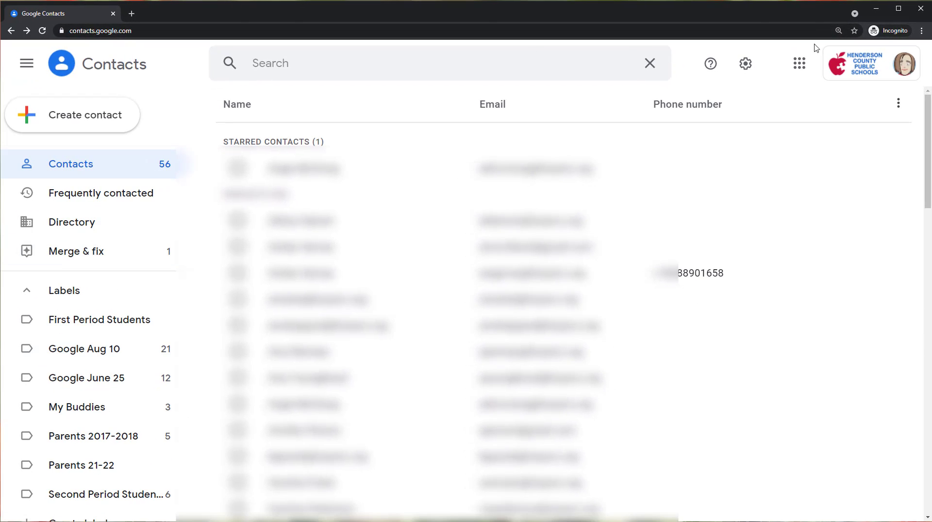
- Switch to Gmail and start composing a new message
left_click(800, 65)
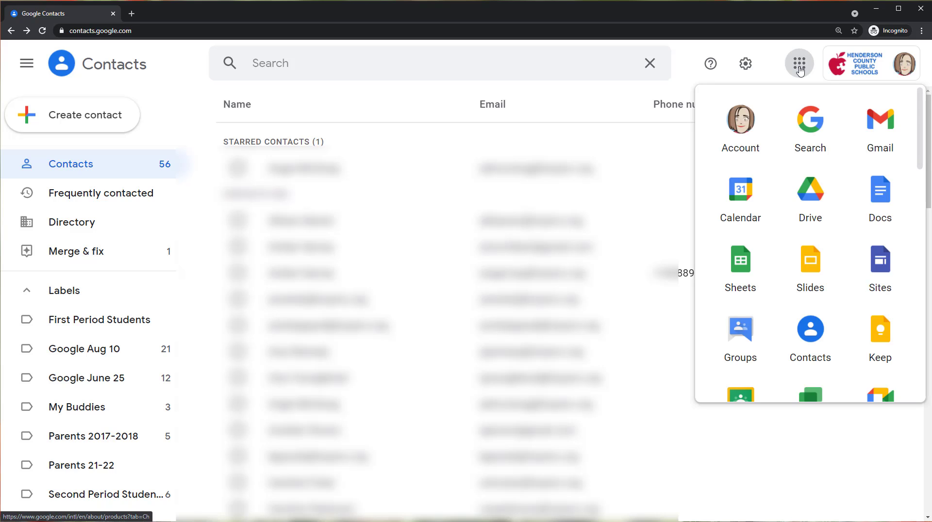
left_click(875, 140)
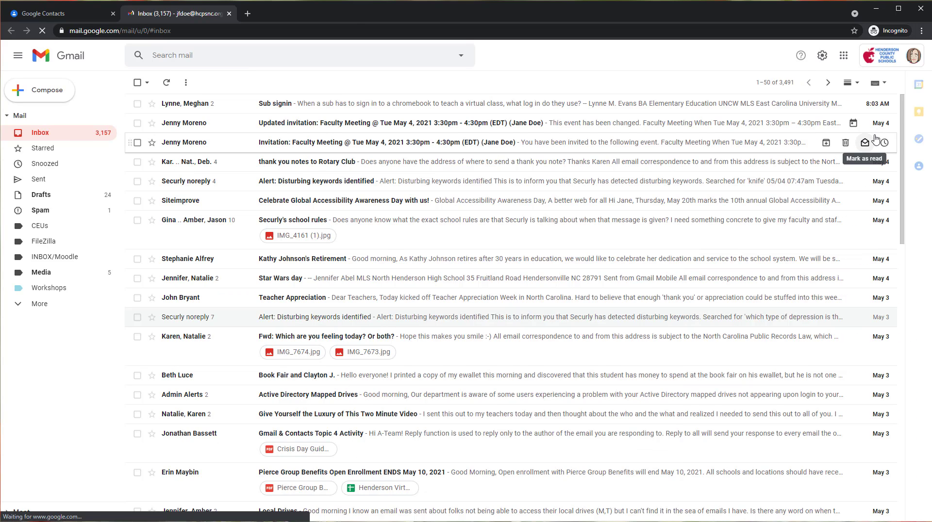
left_click(47, 90)
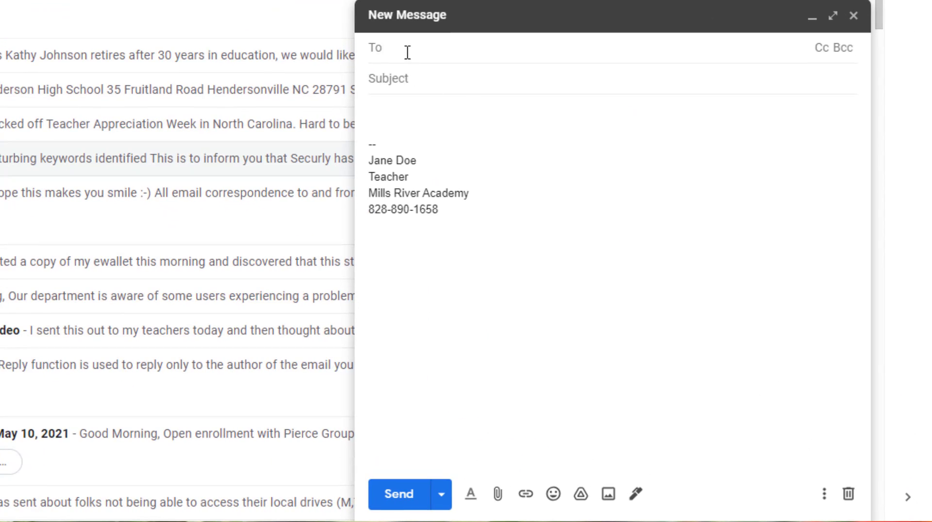
- Address the message to the Parents 21-22 label group and remove the third contact from the recipients
type("pare")
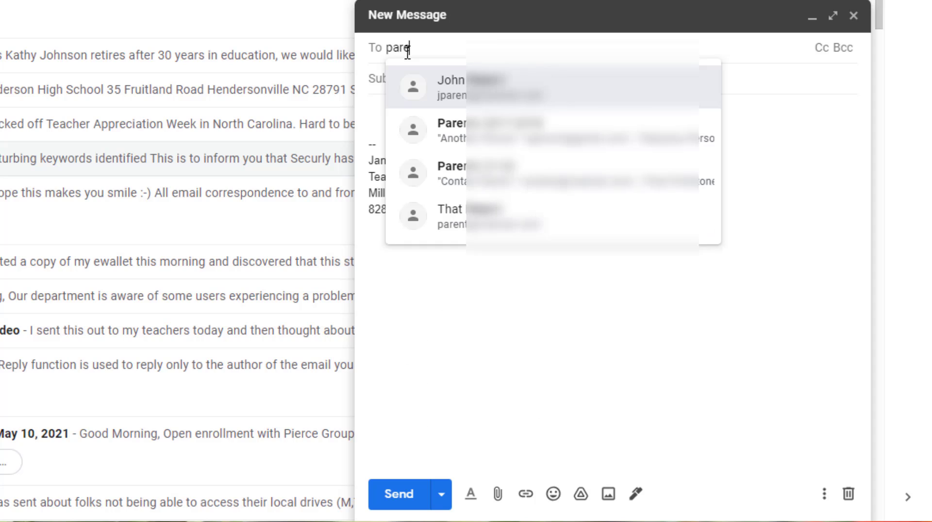
type("nts")
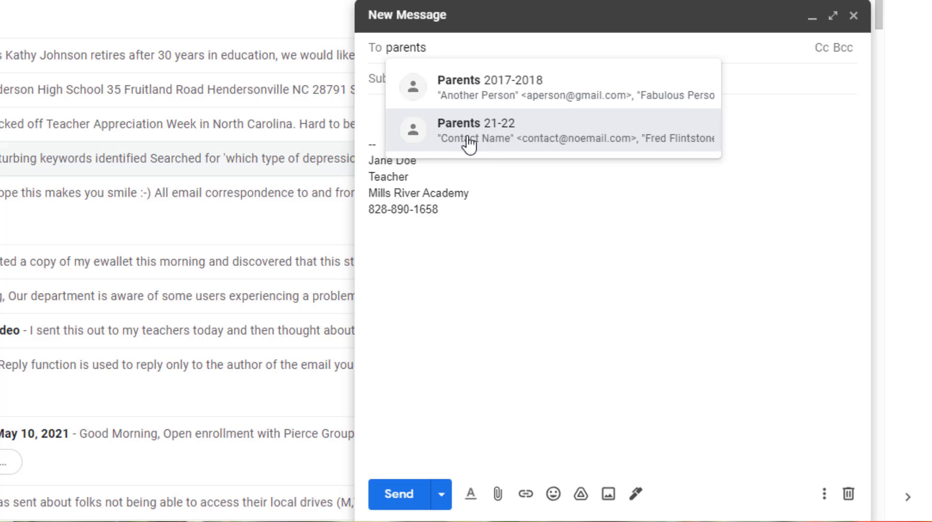
left_click(513, 134)
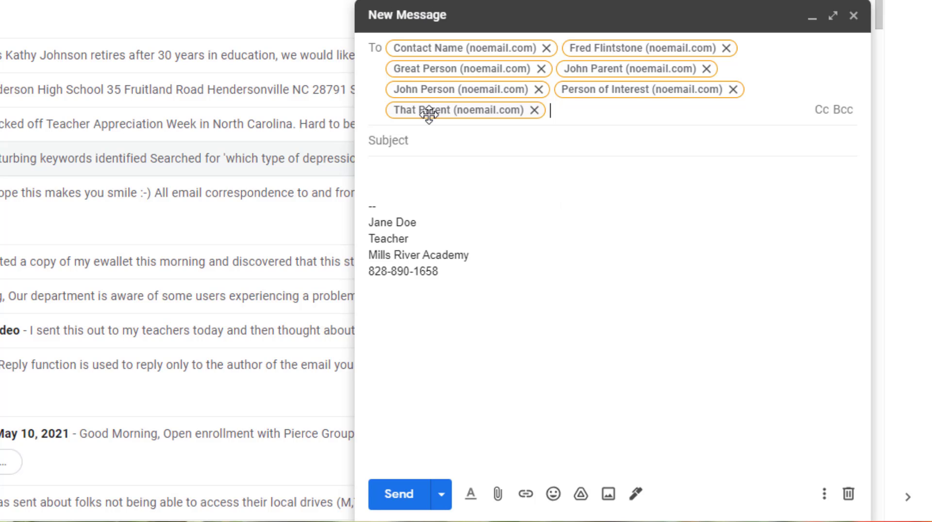
left_click(540, 68)
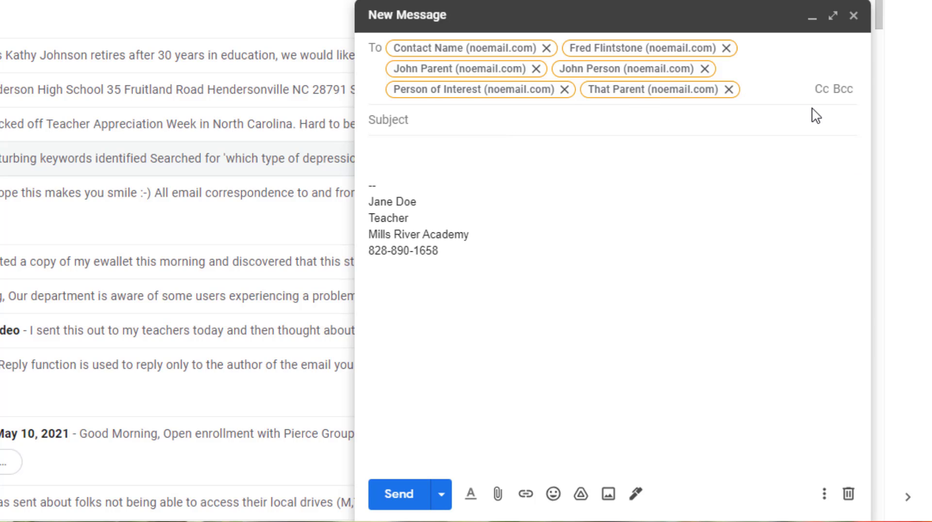
- Show the Bcc field in the message and move all the To recipients into it
left_click(846, 91)
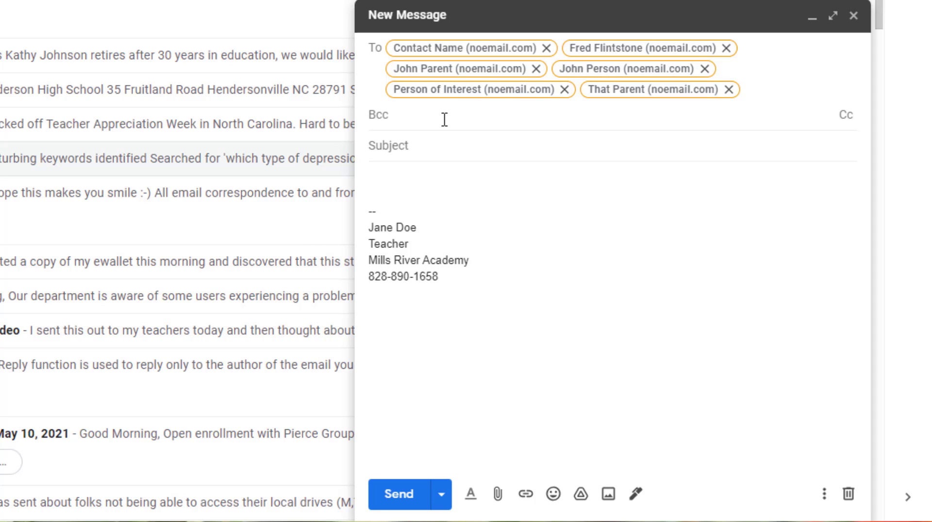
left_click_drag(440, 90, 443, 116)
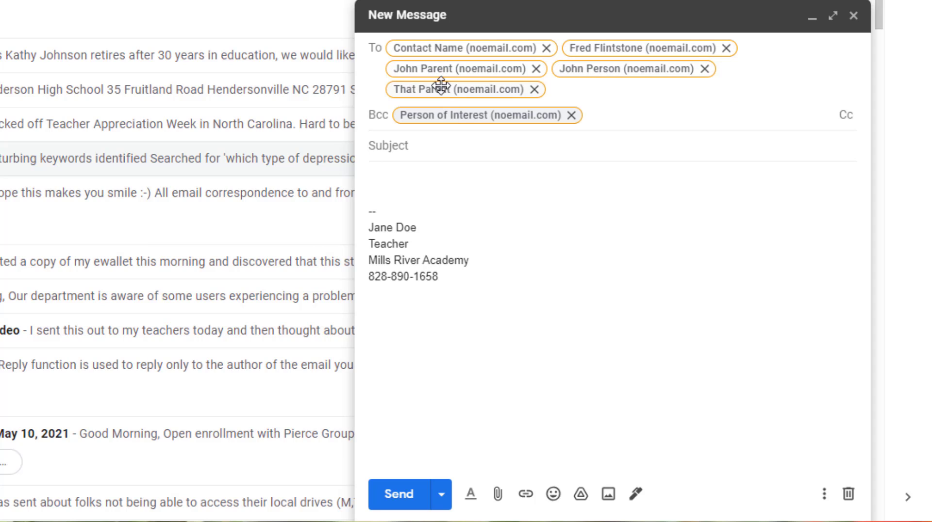
left_click_drag(435, 69, 657, 97)
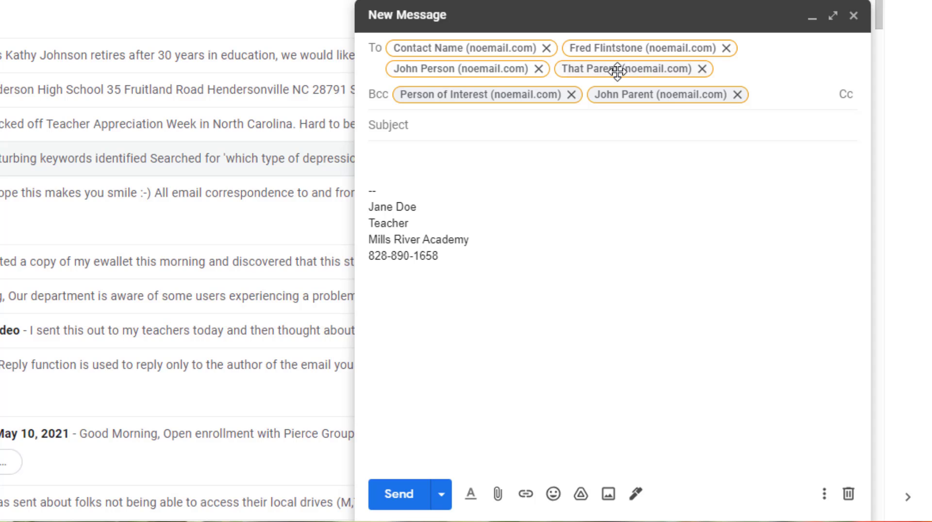
left_click_drag(616, 68, 660, 83)
left_click_drag(599, 51, 605, 117)
left_click_drag(499, 57, 678, 119)
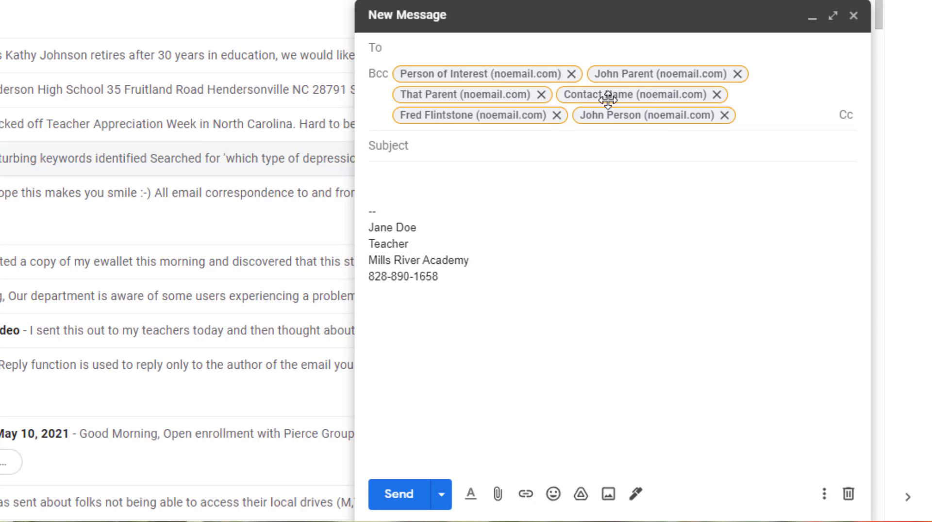
- Add the starred school contact as a further Bcc recipient by entering the contact's first name and choosing the first suggestion
left_click(753, 115)
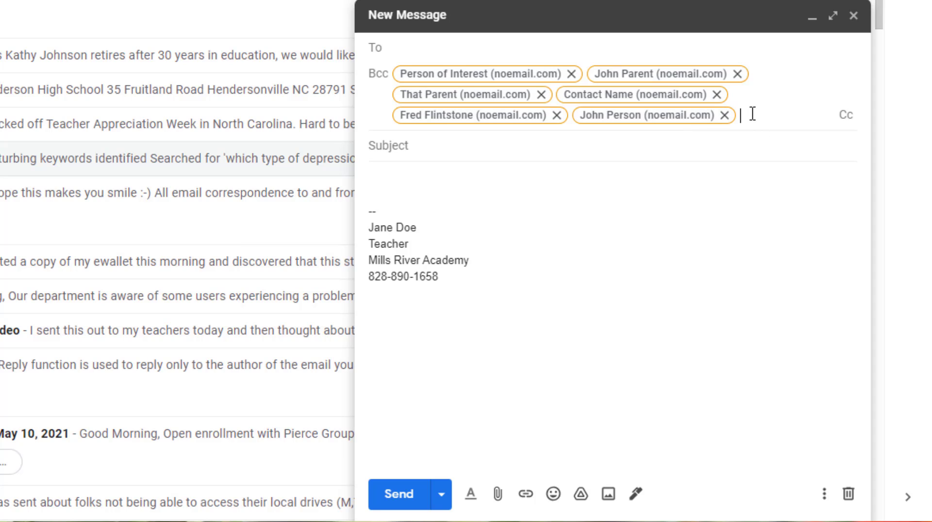
type("angie")
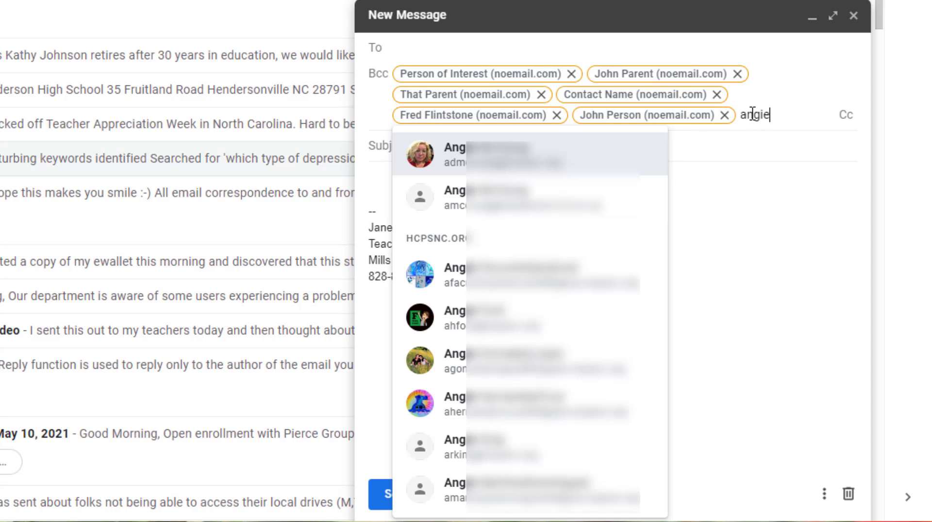
left_click(582, 155)
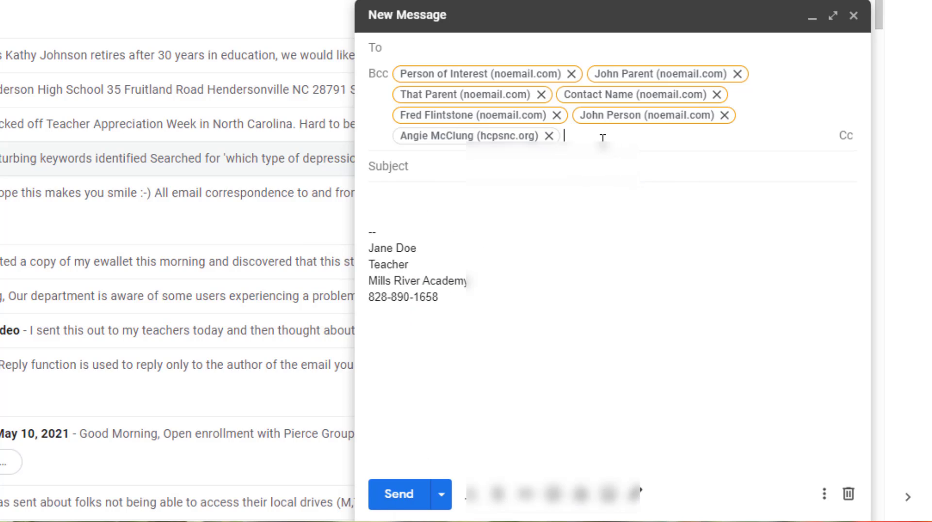